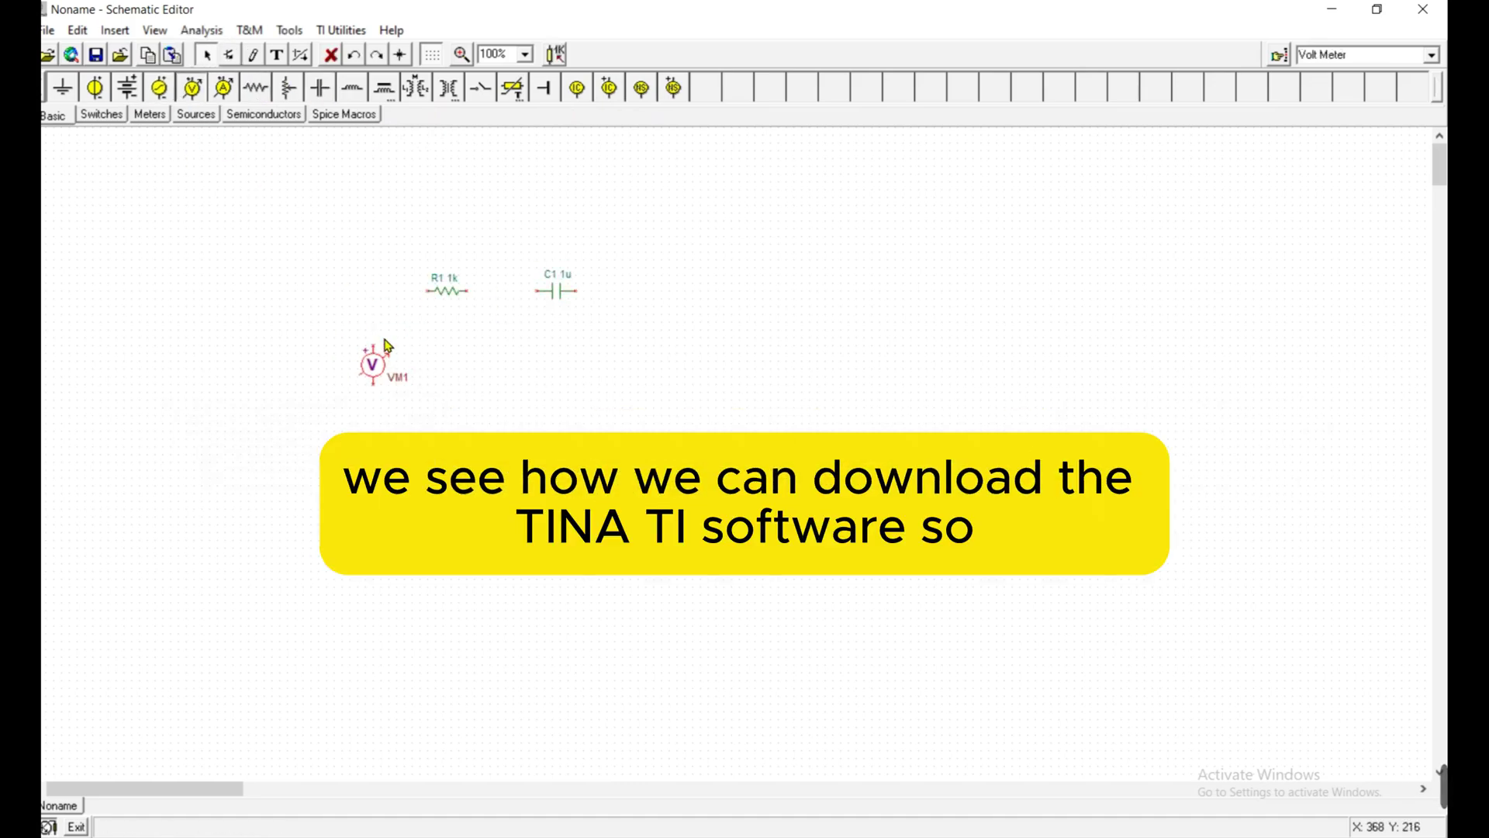
Drag a wire linking voltmeter VM1 to resistor R1 and on to capacitor C1.
mouse_move(373, 347)
left_mouse_down()
mouse_move(427, 291)
mouse_move(536, 291)
mouse_move(615, 333)
mouse_move(670, 300)
left_mouse_up()
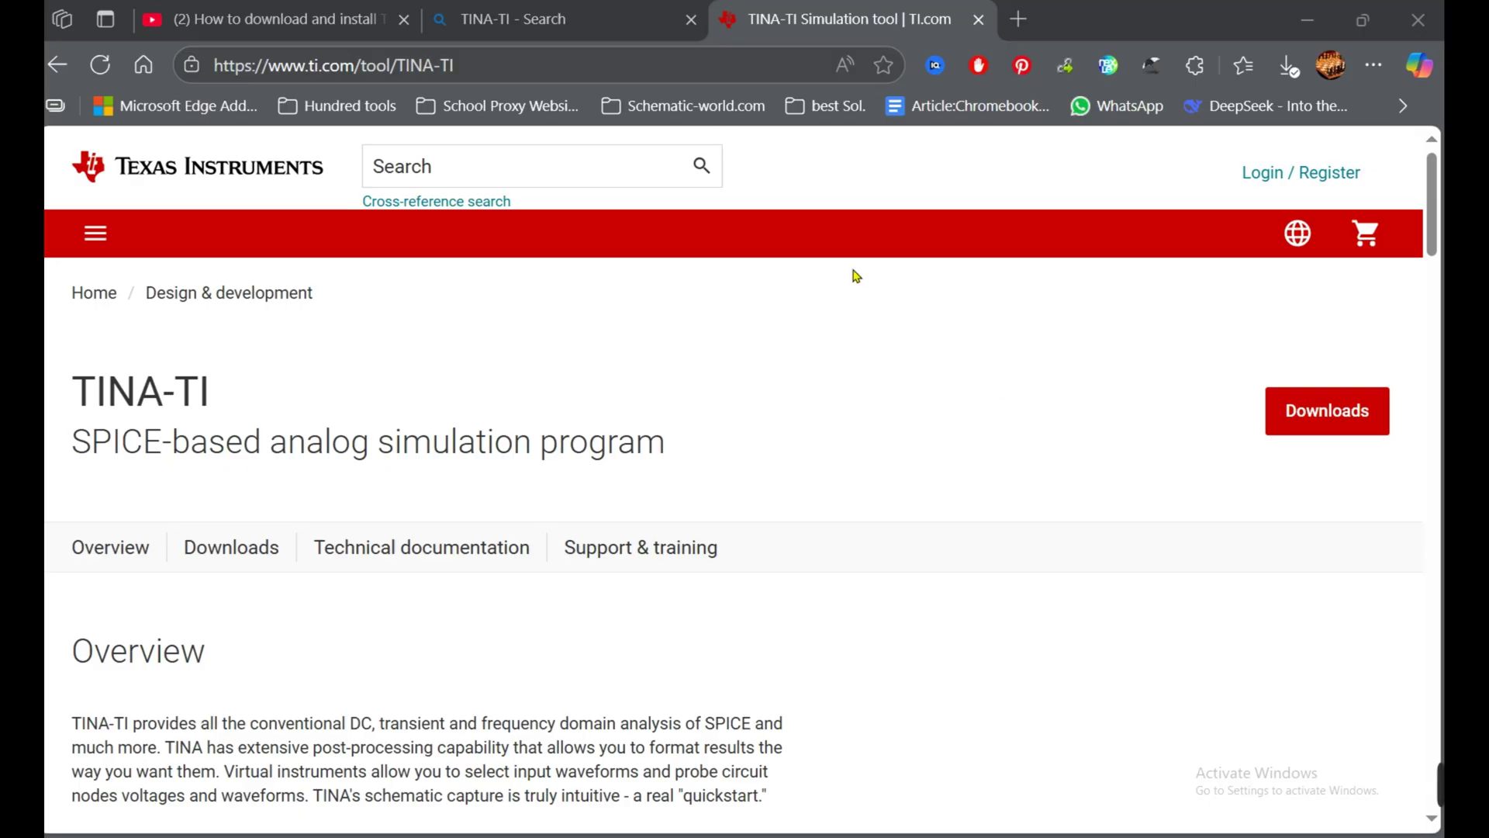
Check the TINA-TI Bing search results, then return to the TI.com TINA-TI tool page.
left_click(541, 15)
left_click(301, 184)
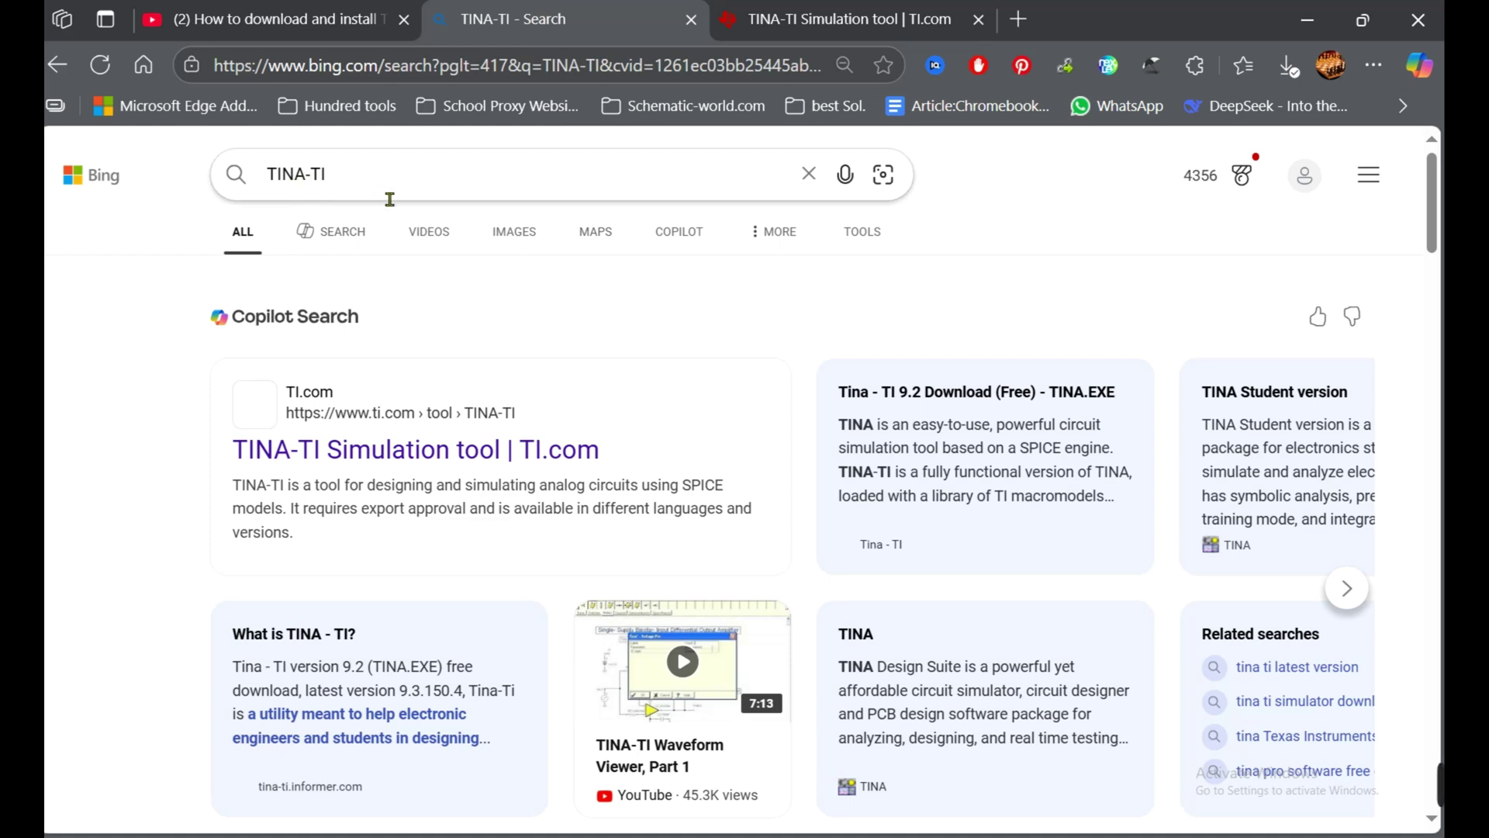
scroll(524, 370, "down", 1)
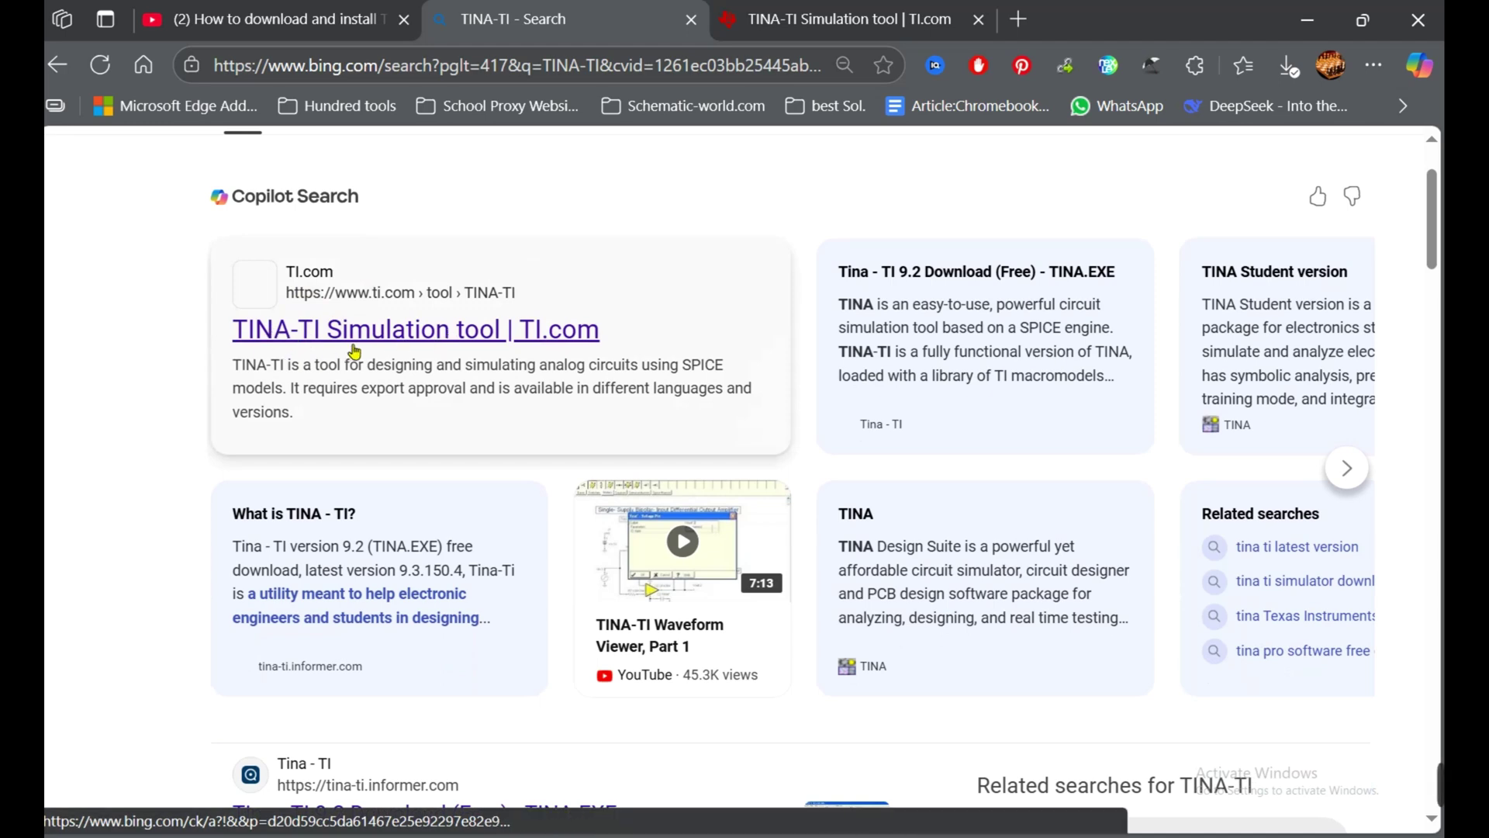
left_click(867, 9)
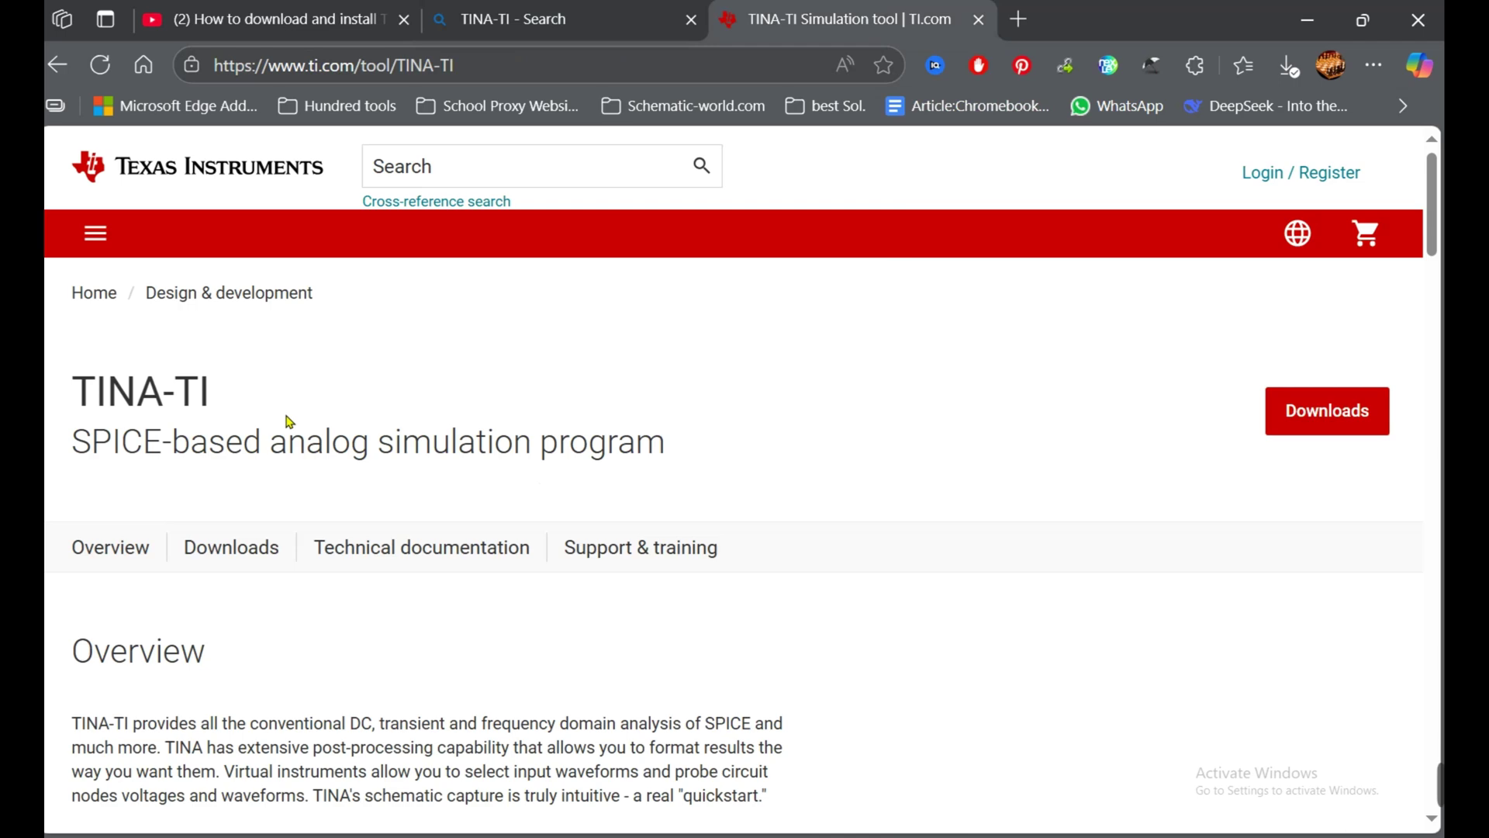
scroll(709, 426, "down", 2)
scroll(711, 426, "down", 4)
scroll(712, 428, "down", 3)
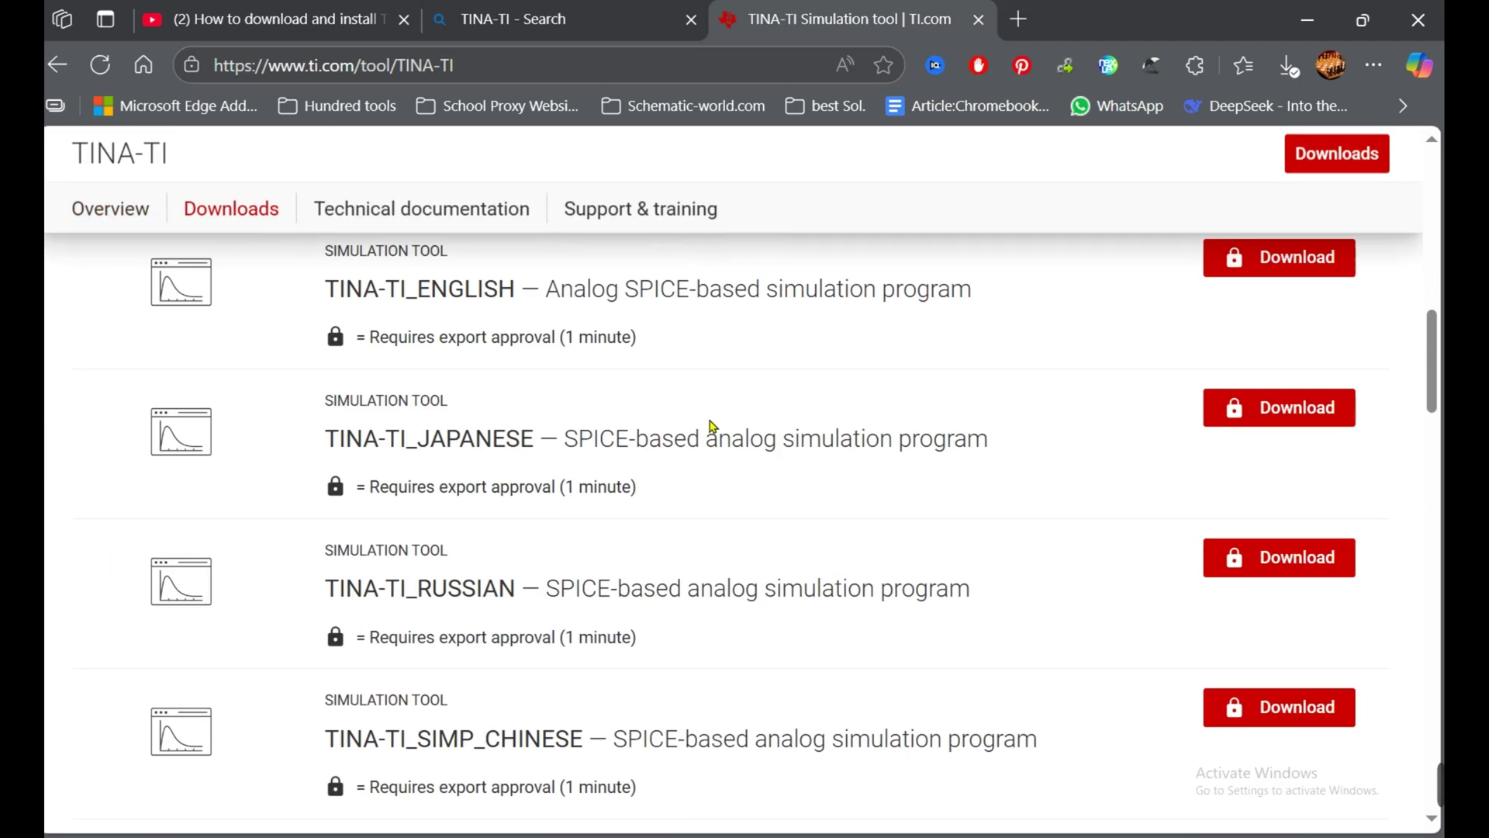
scroll(712, 427, "up", 1)
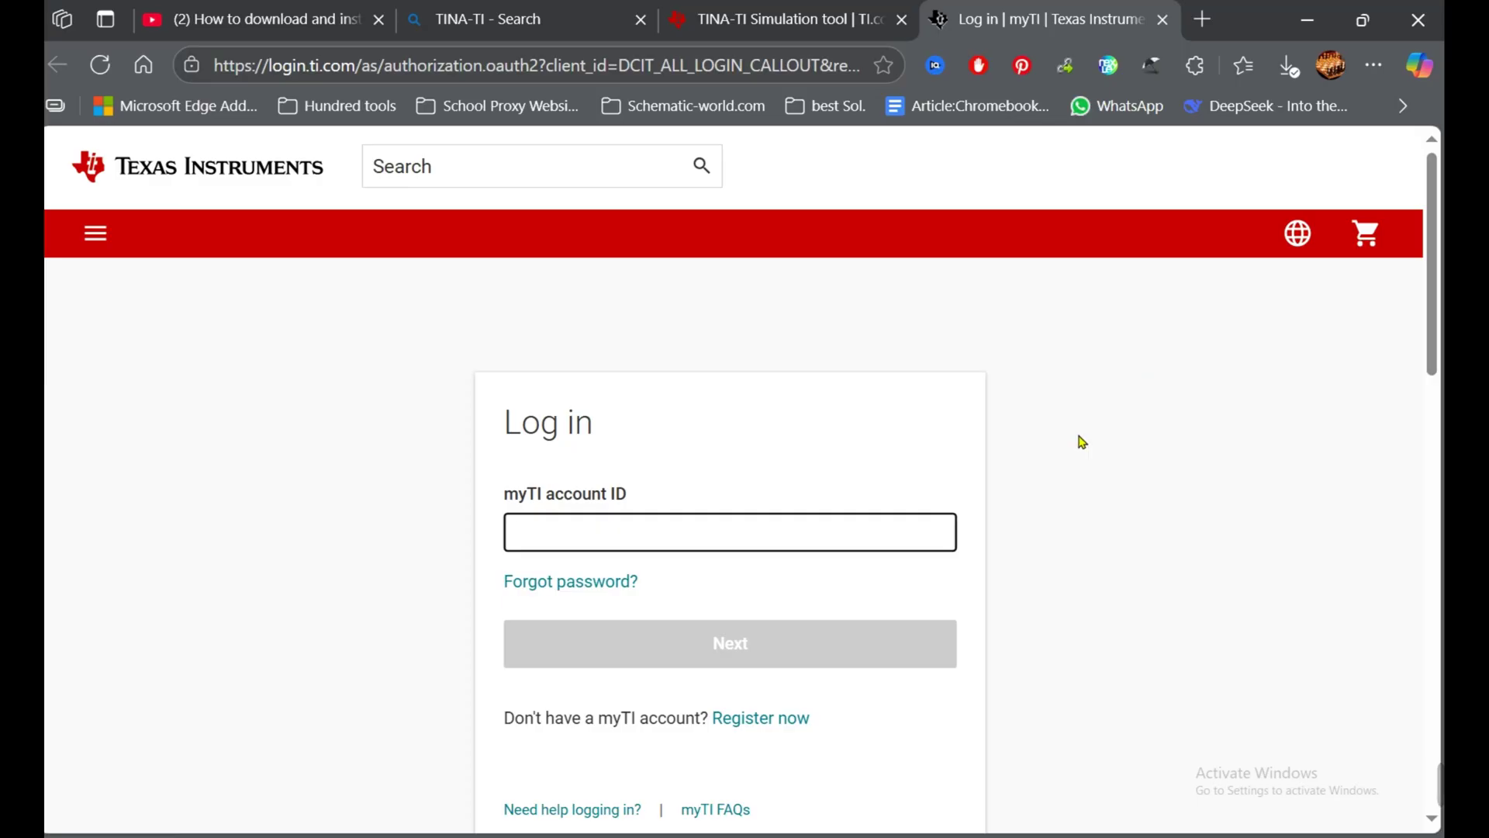
scroll(1080, 441, "down", 1)
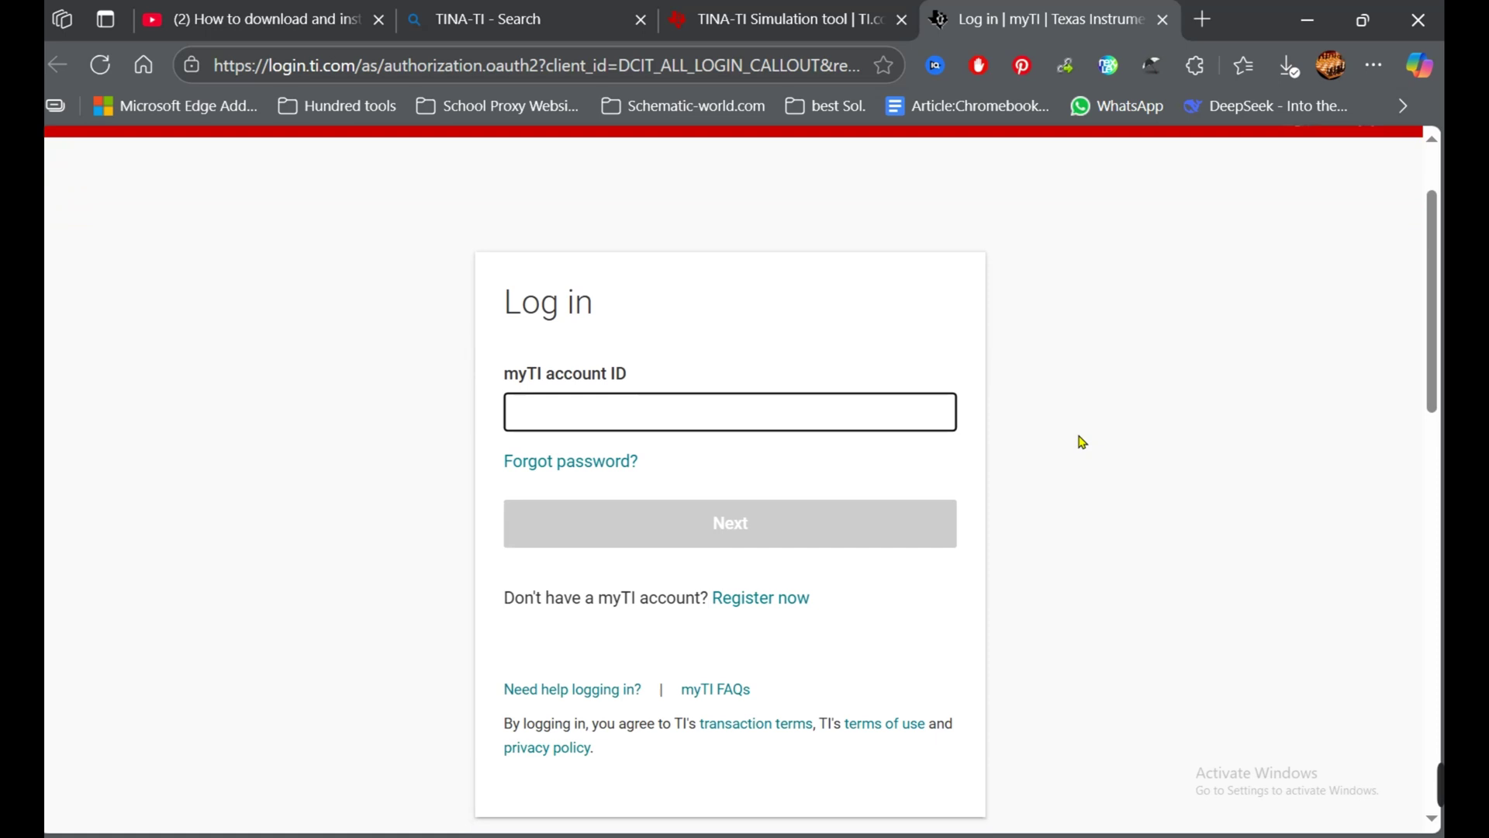
scroll(1080, 441, "down", 1)
Open the myTI account registration form from the login page.
left_click(782, 482)
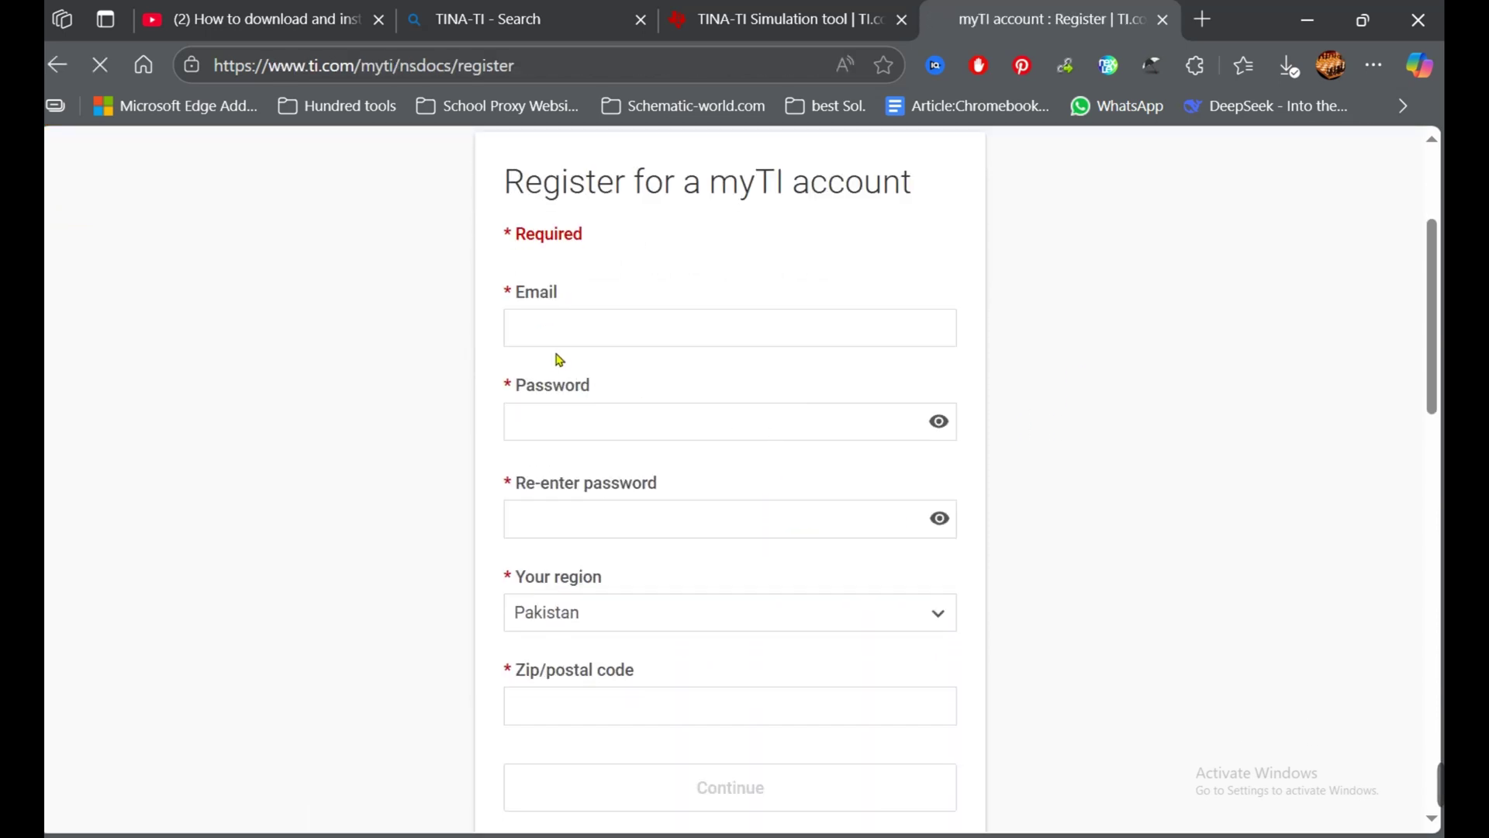
scroll(586, 334, "down", 1)
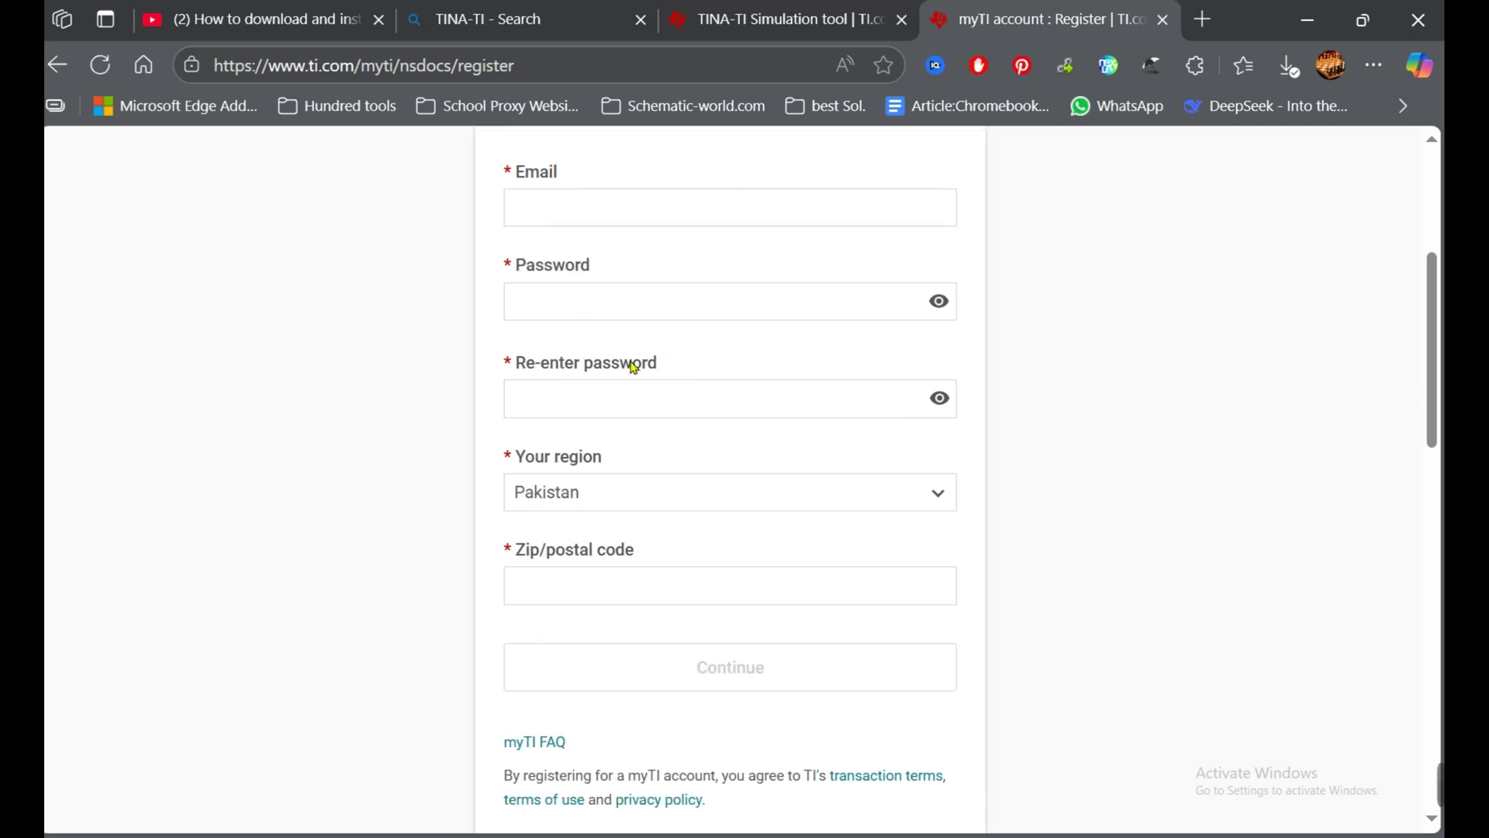
scroll(625, 485, "down", 1)
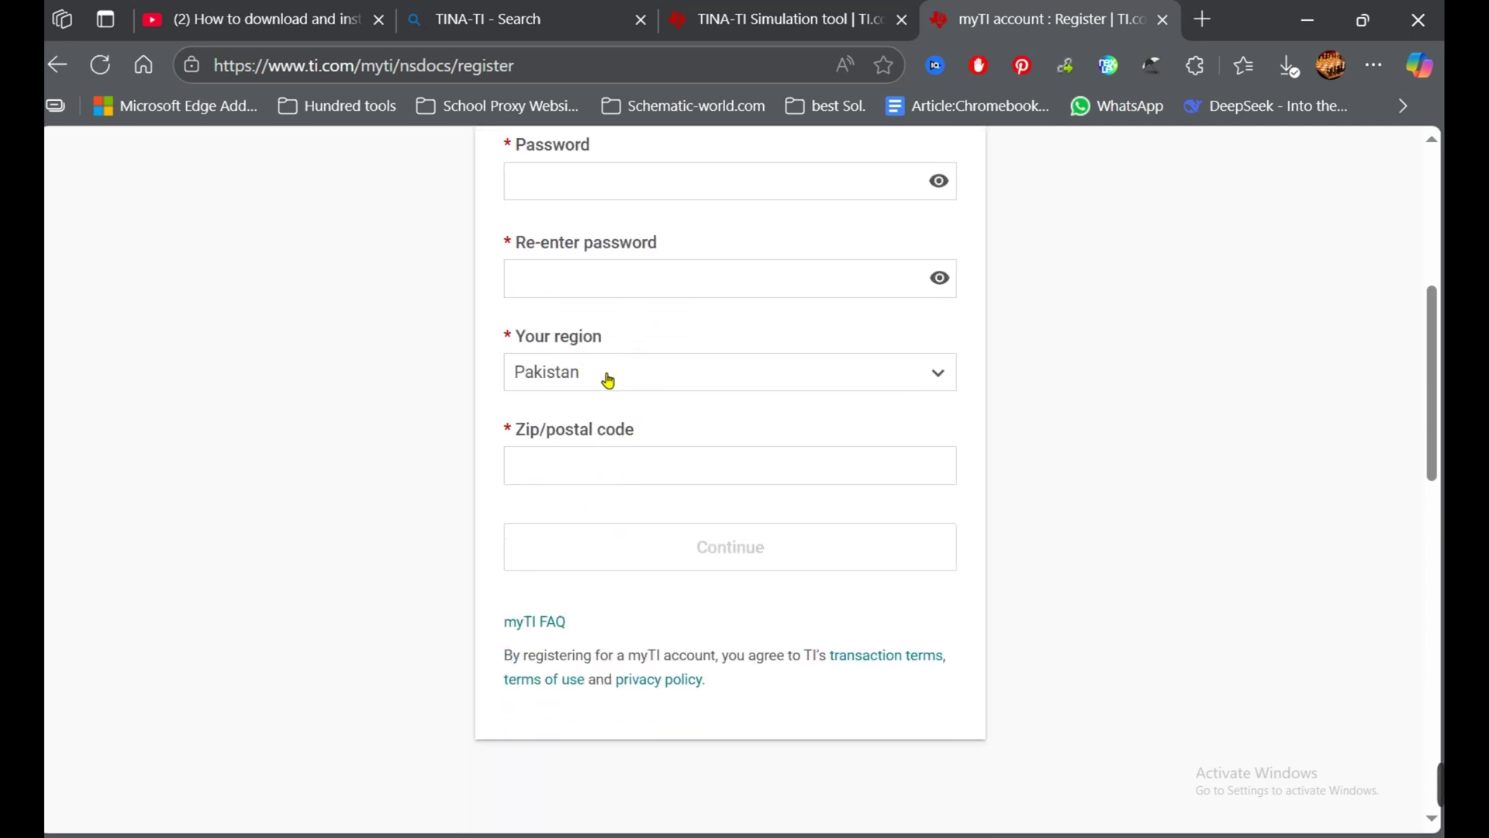
scroll(613, 482, "down", 1)
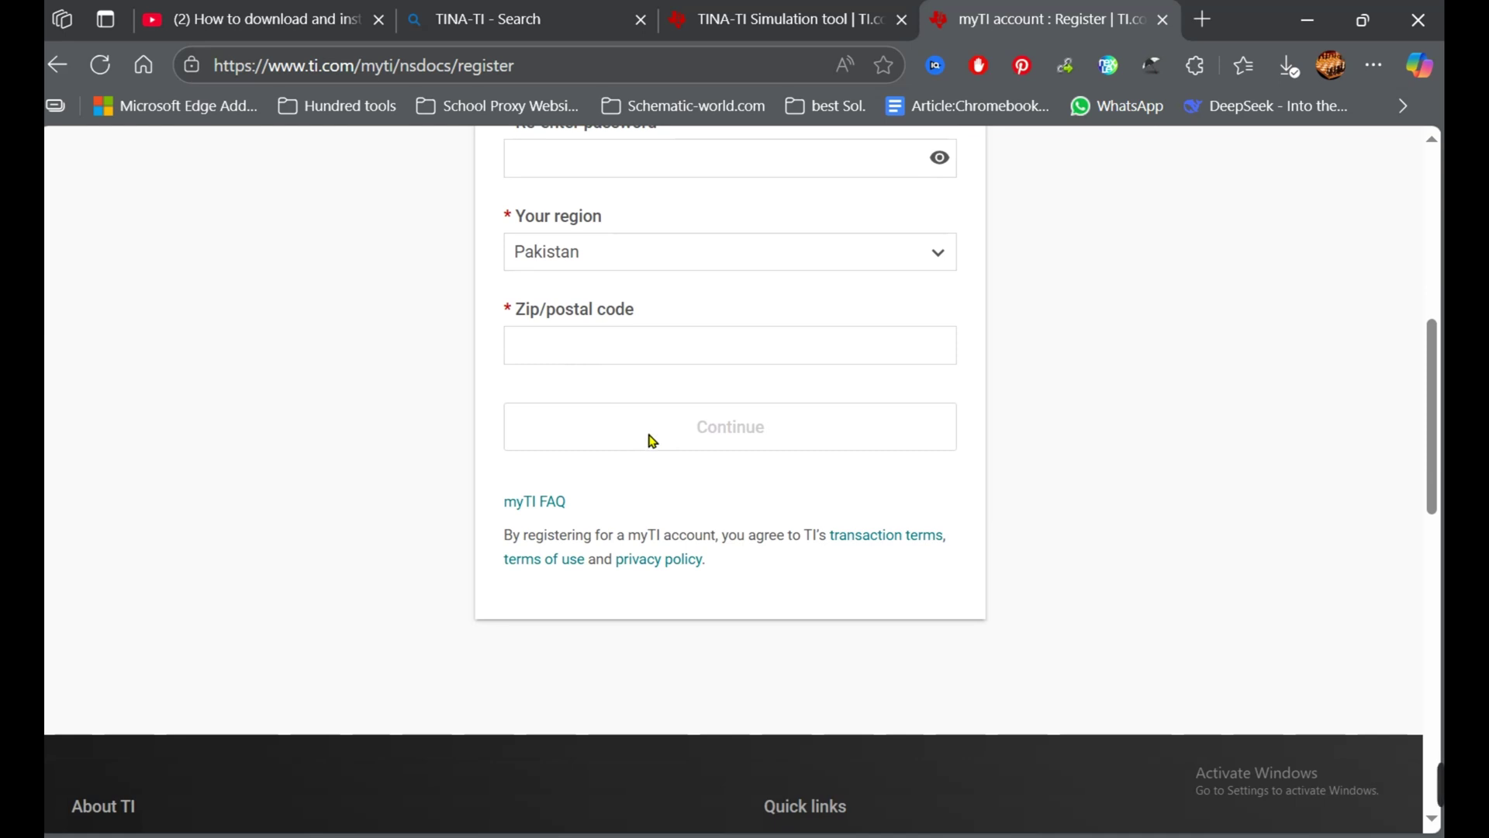
scroll(649, 440, "up", 1)
scroll(650, 439, "up", 2)
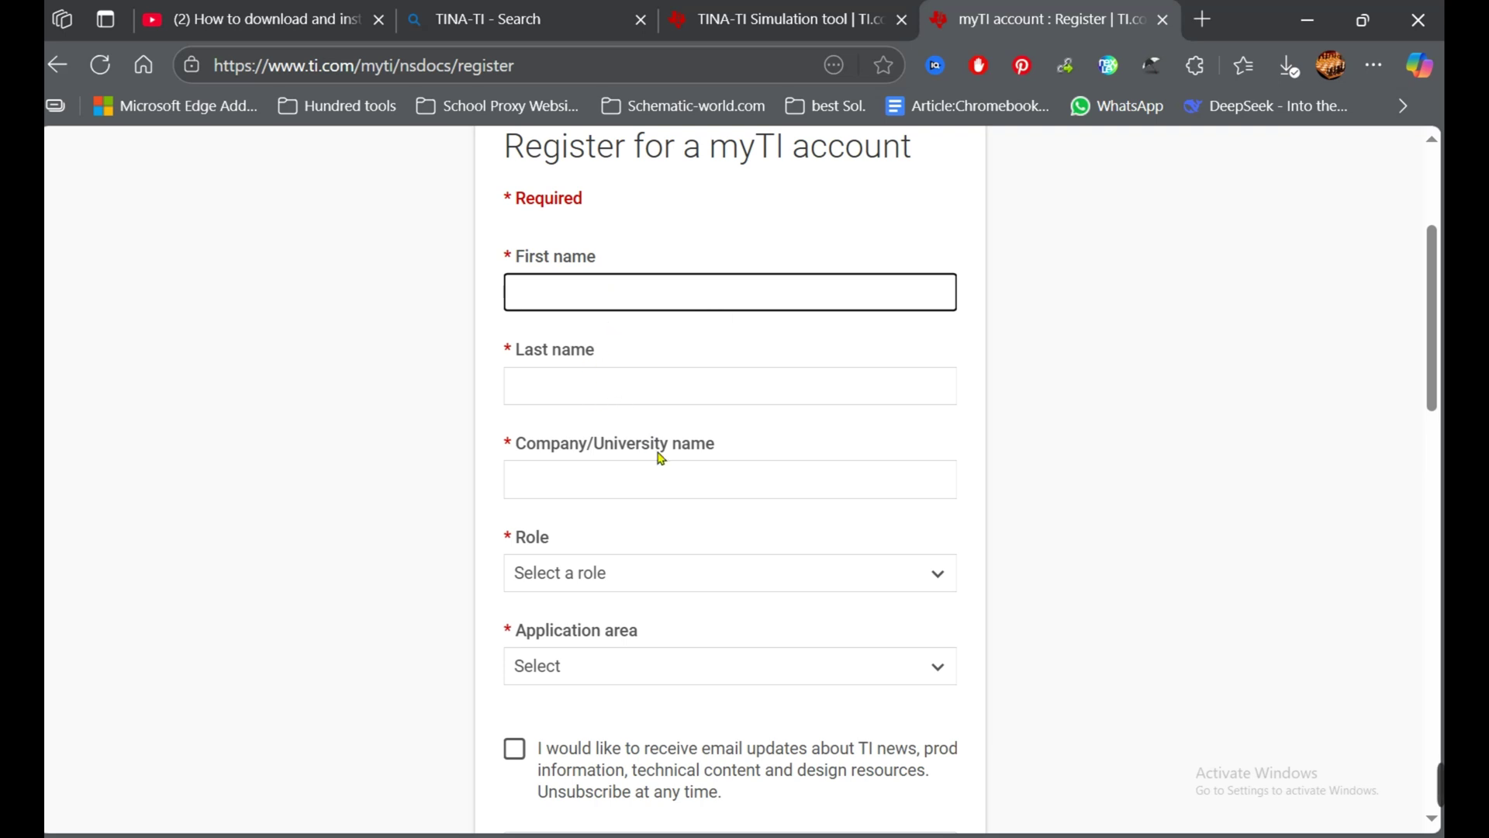
scroll(714, 489, "down", 1)
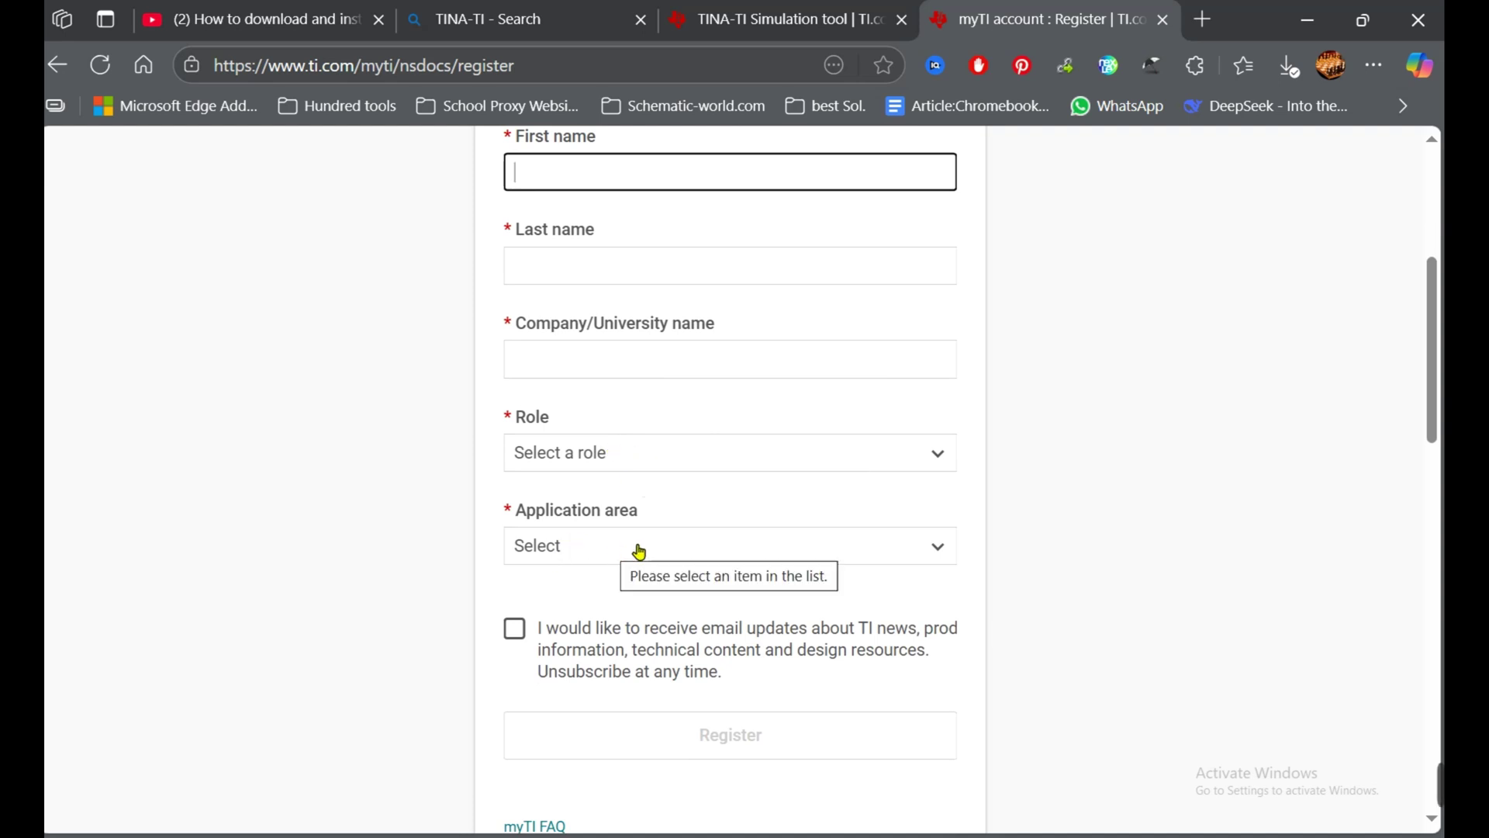
scroll(588, 421, "up", 1)
scroll(585, 420, "up", 1)
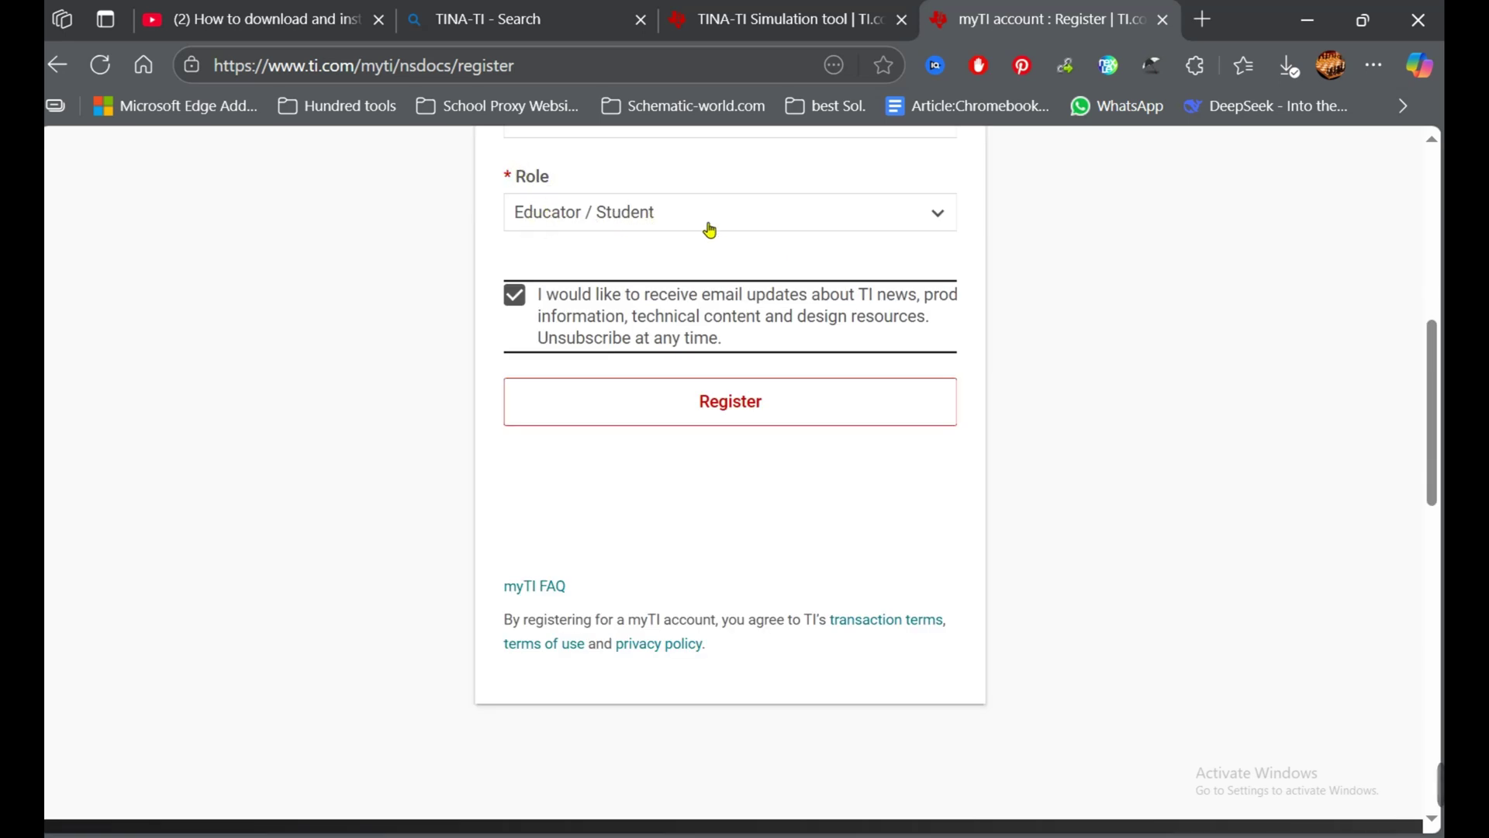
Submit the registration, then log in to myTI with the saved email and password.
left_click(666, 416)
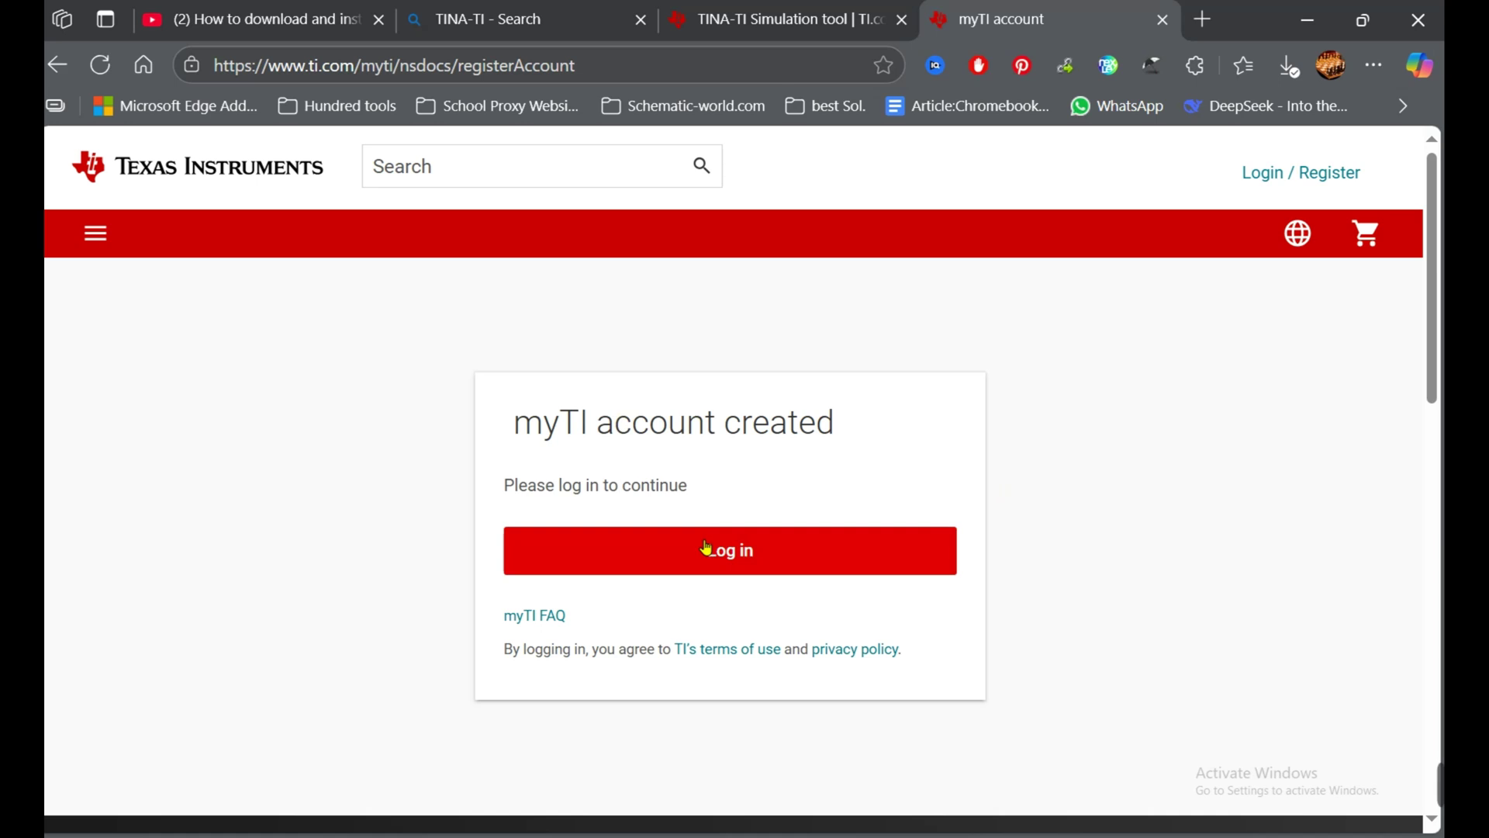
left_click(709, 550)
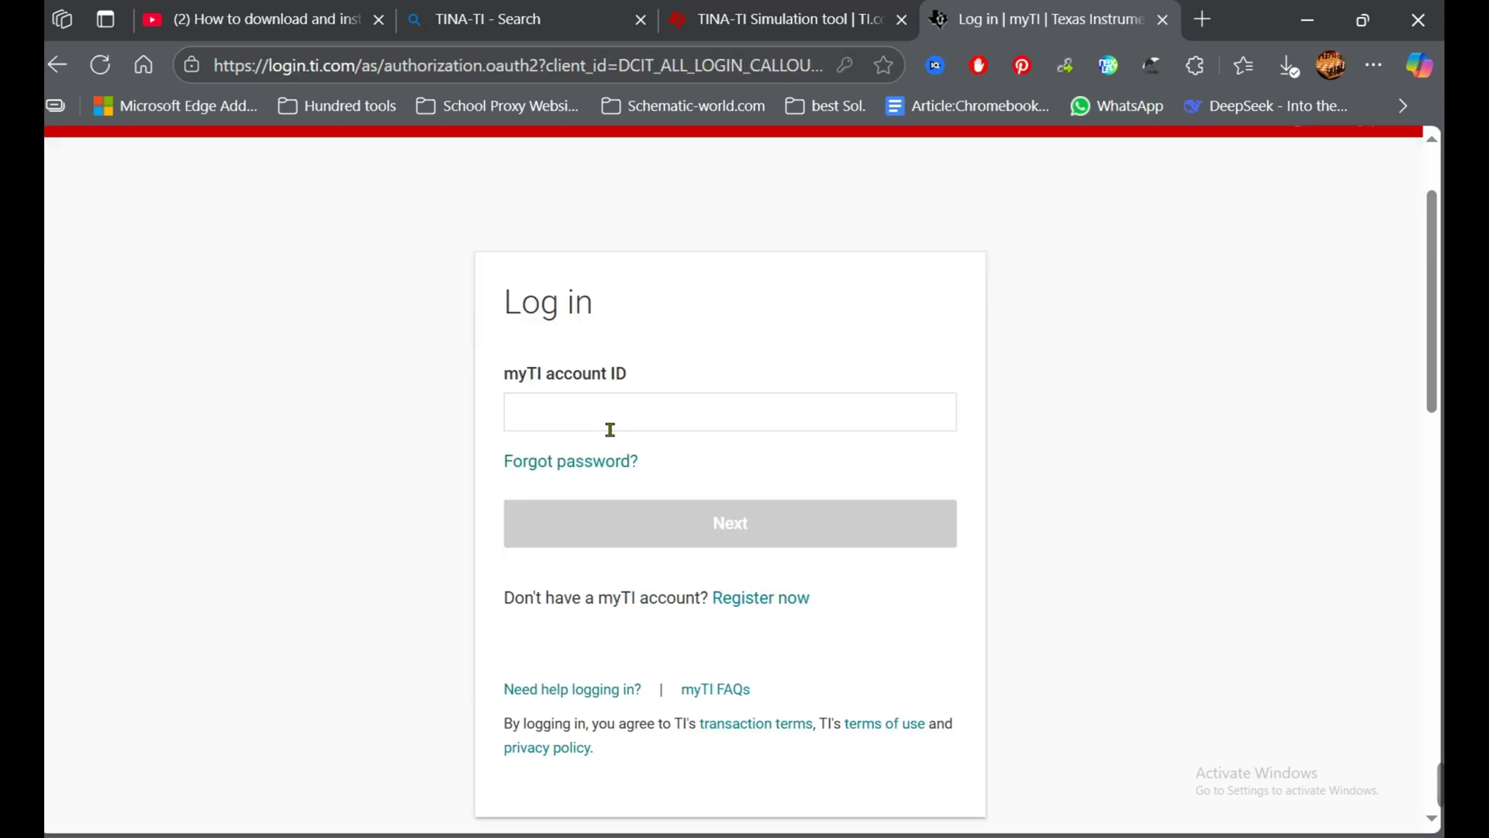
left_click(610, 428)
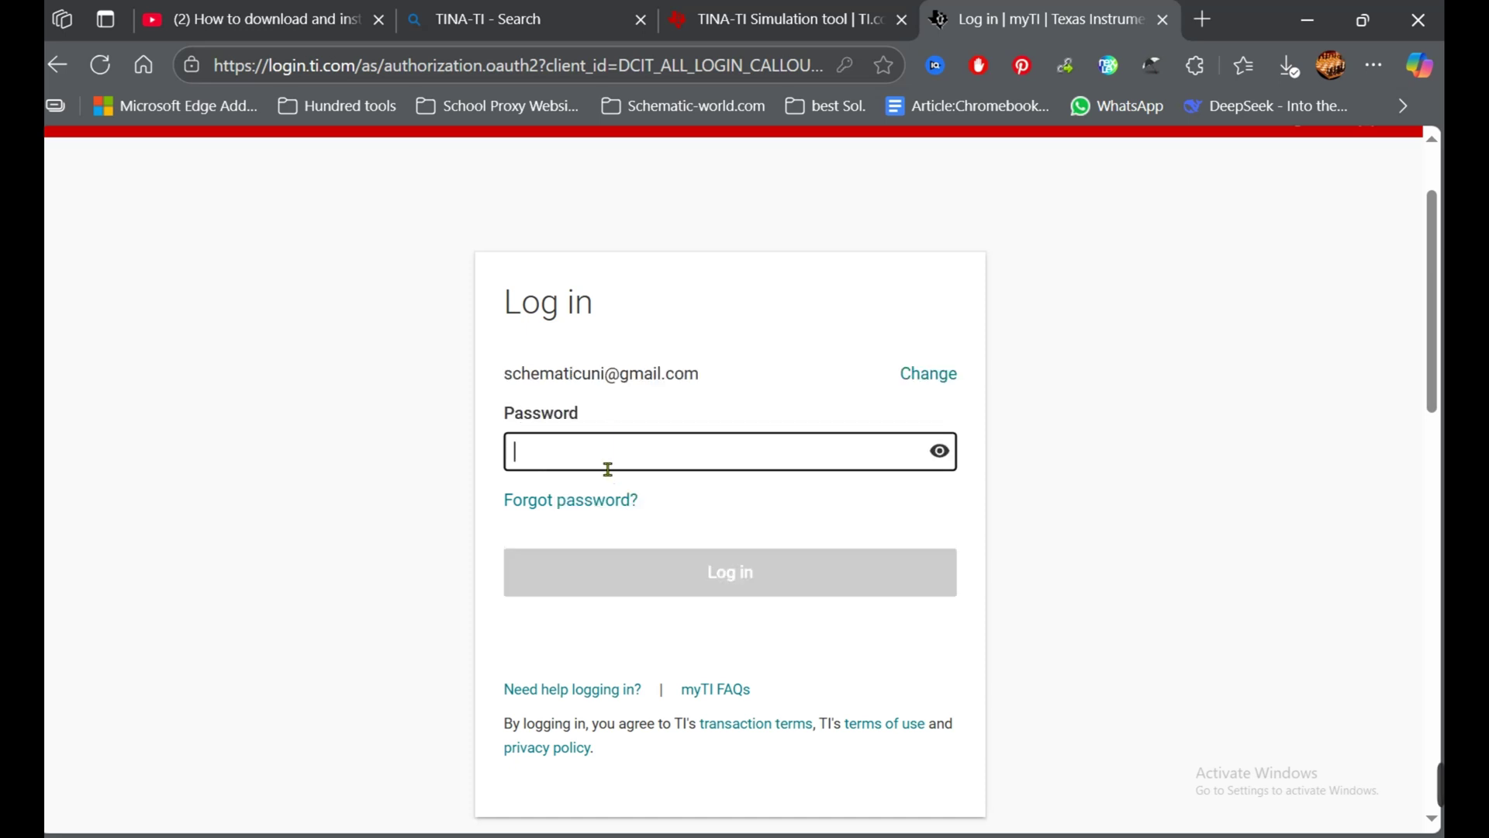
left_click(596, 456)
left_click(635, 533)
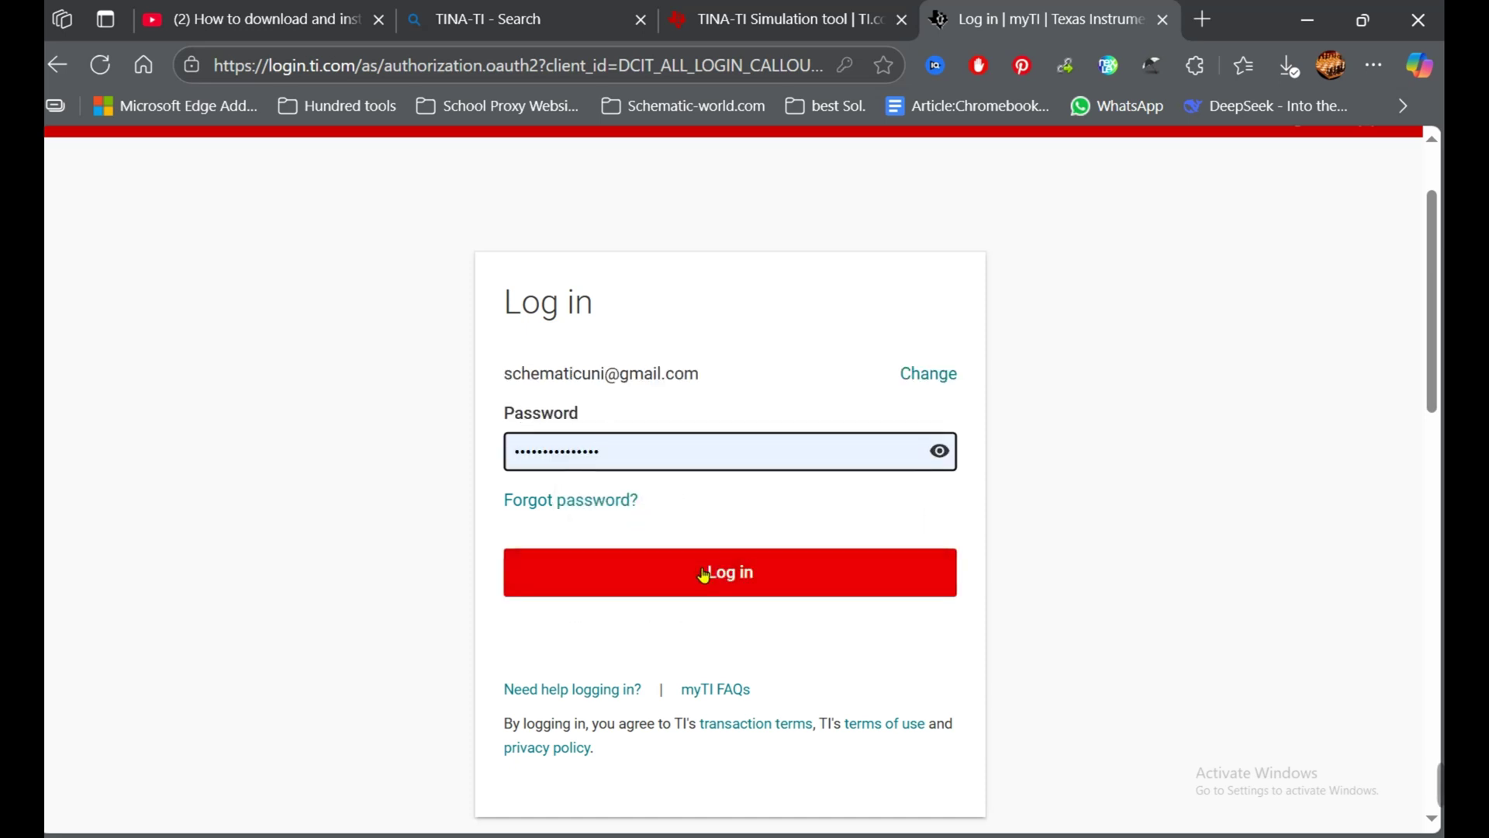
left_click(698, 572)
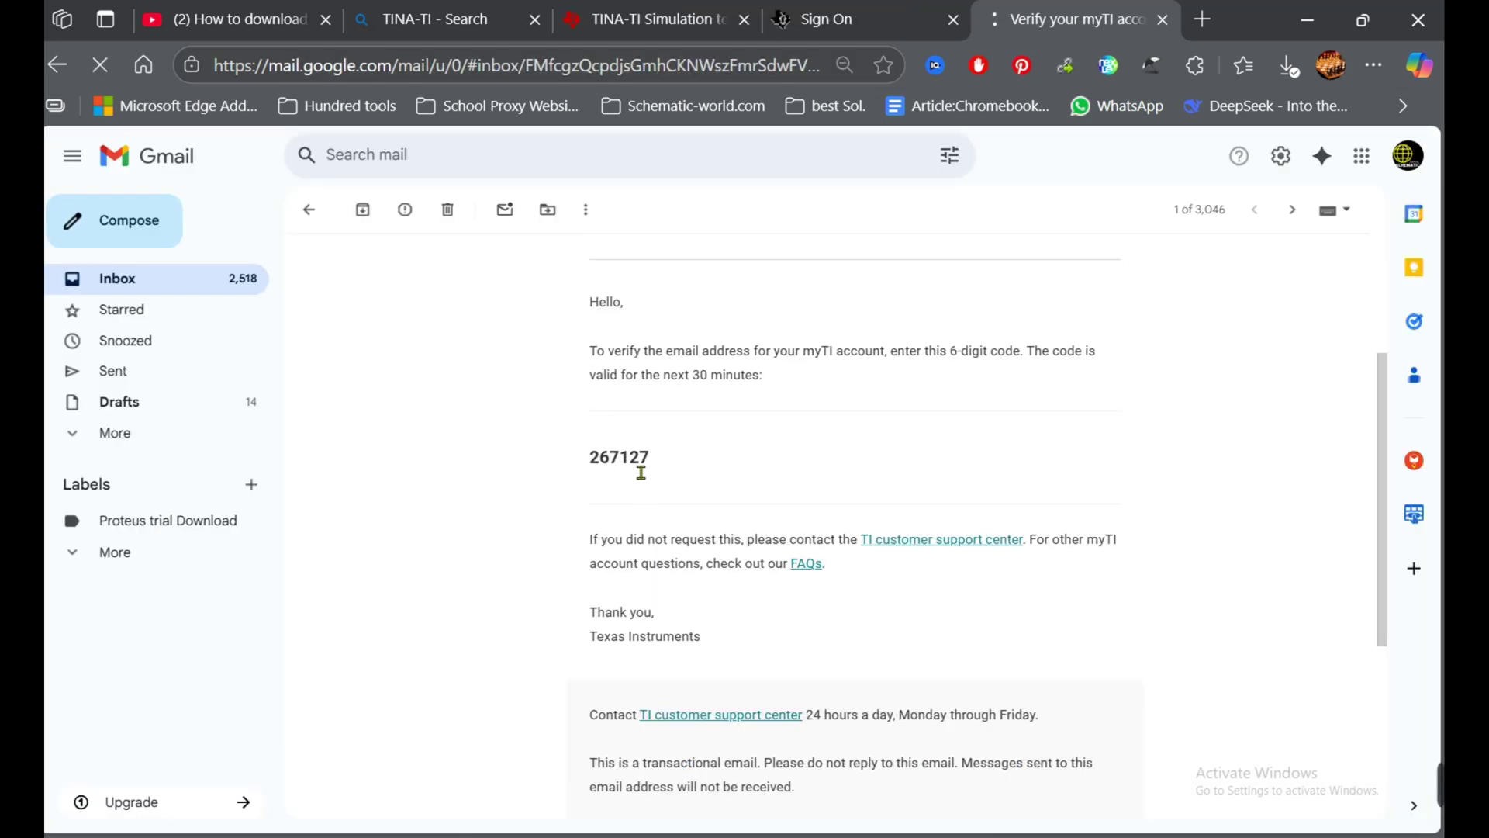
Copy the emailed verification code and paste it into the sign-on page's code field.
double_click(637, 468)
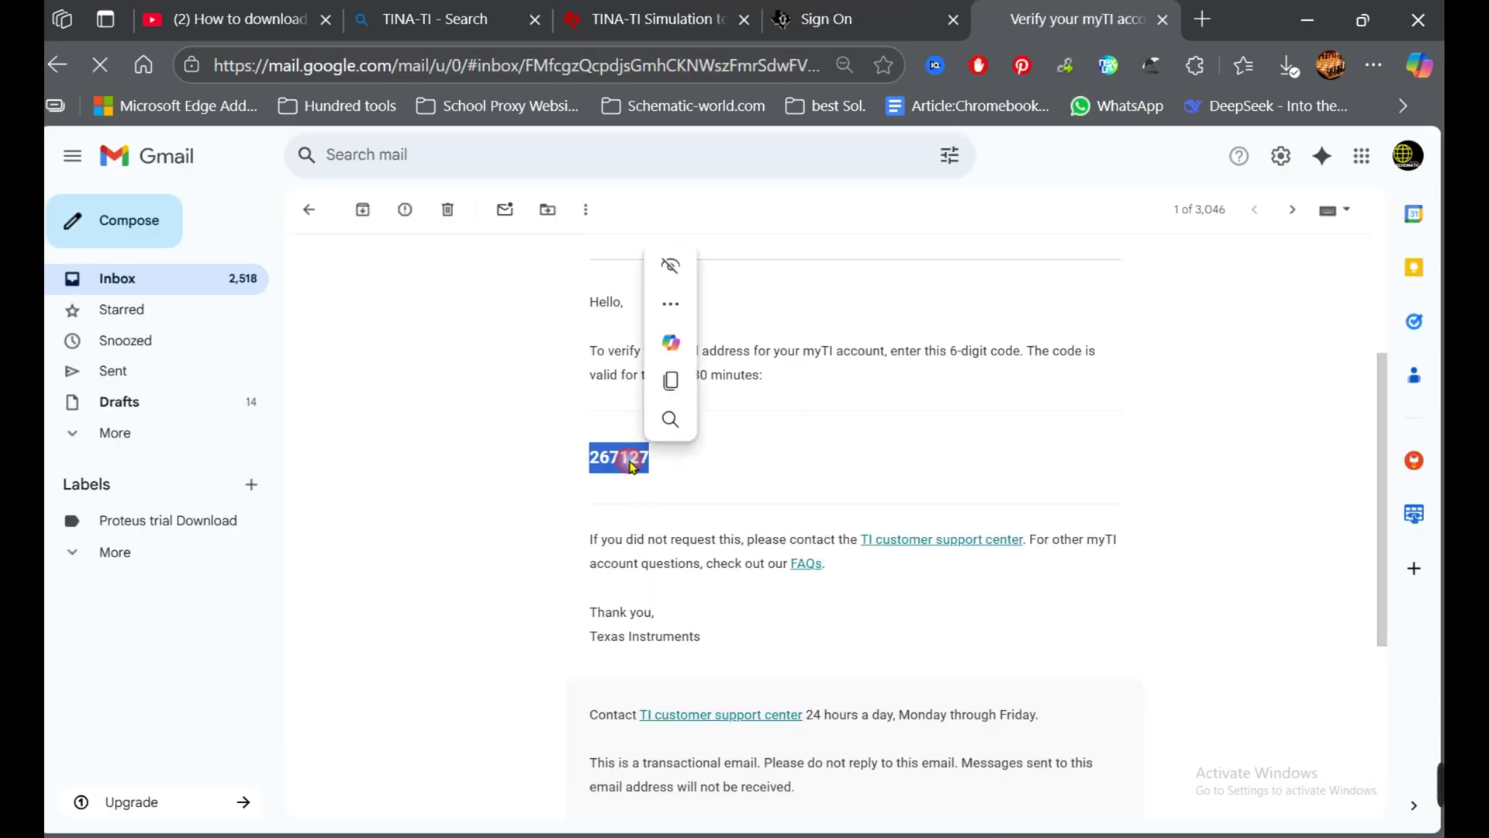
key("ctrl+c")
key("ctrl+shift+Tab")
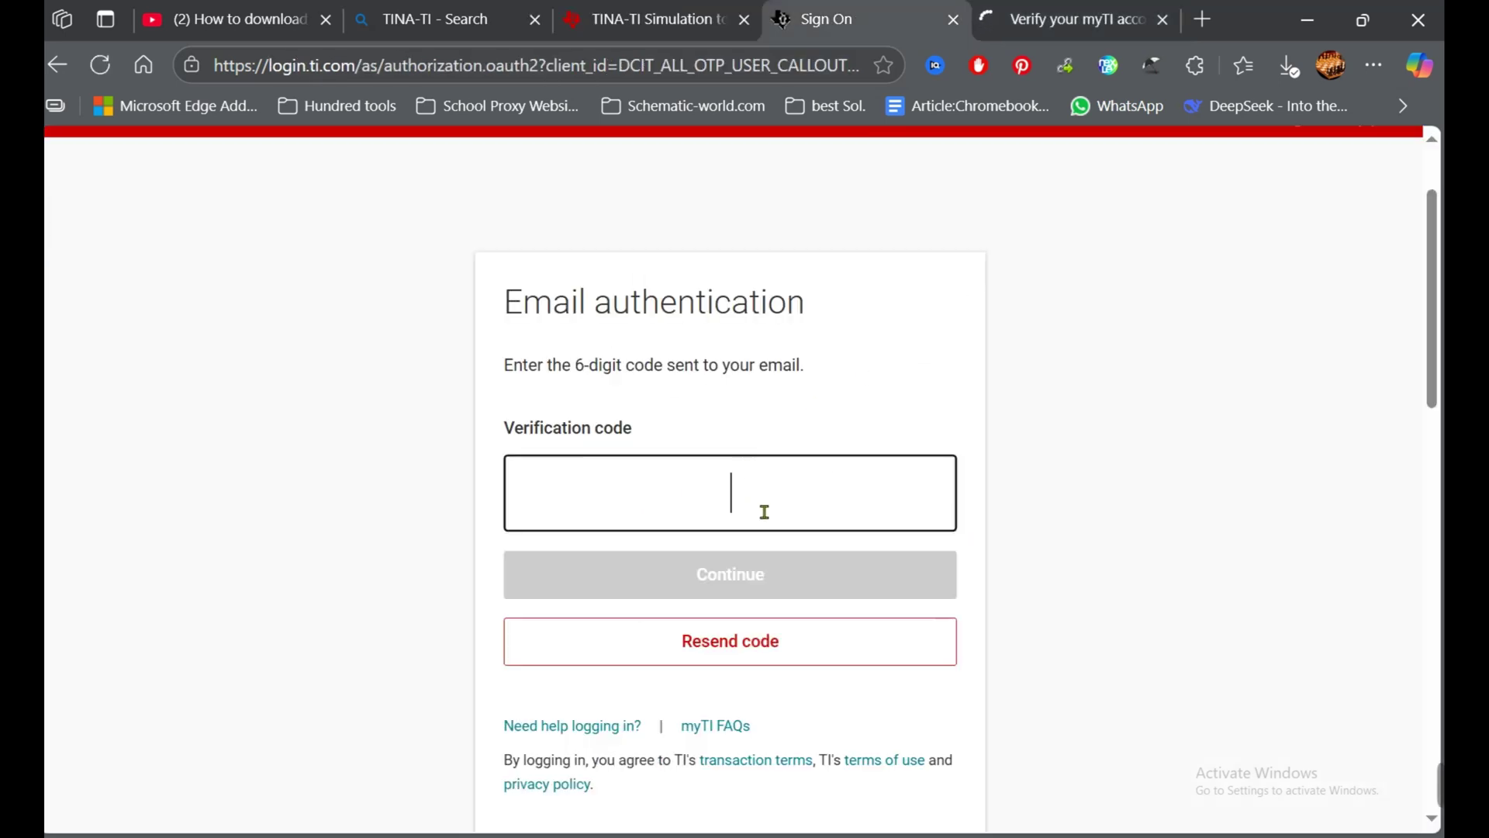
key("ctrl+v")
Submit the verification code and go back to the TINA-TI downloads tab.
left_click(733, 594)
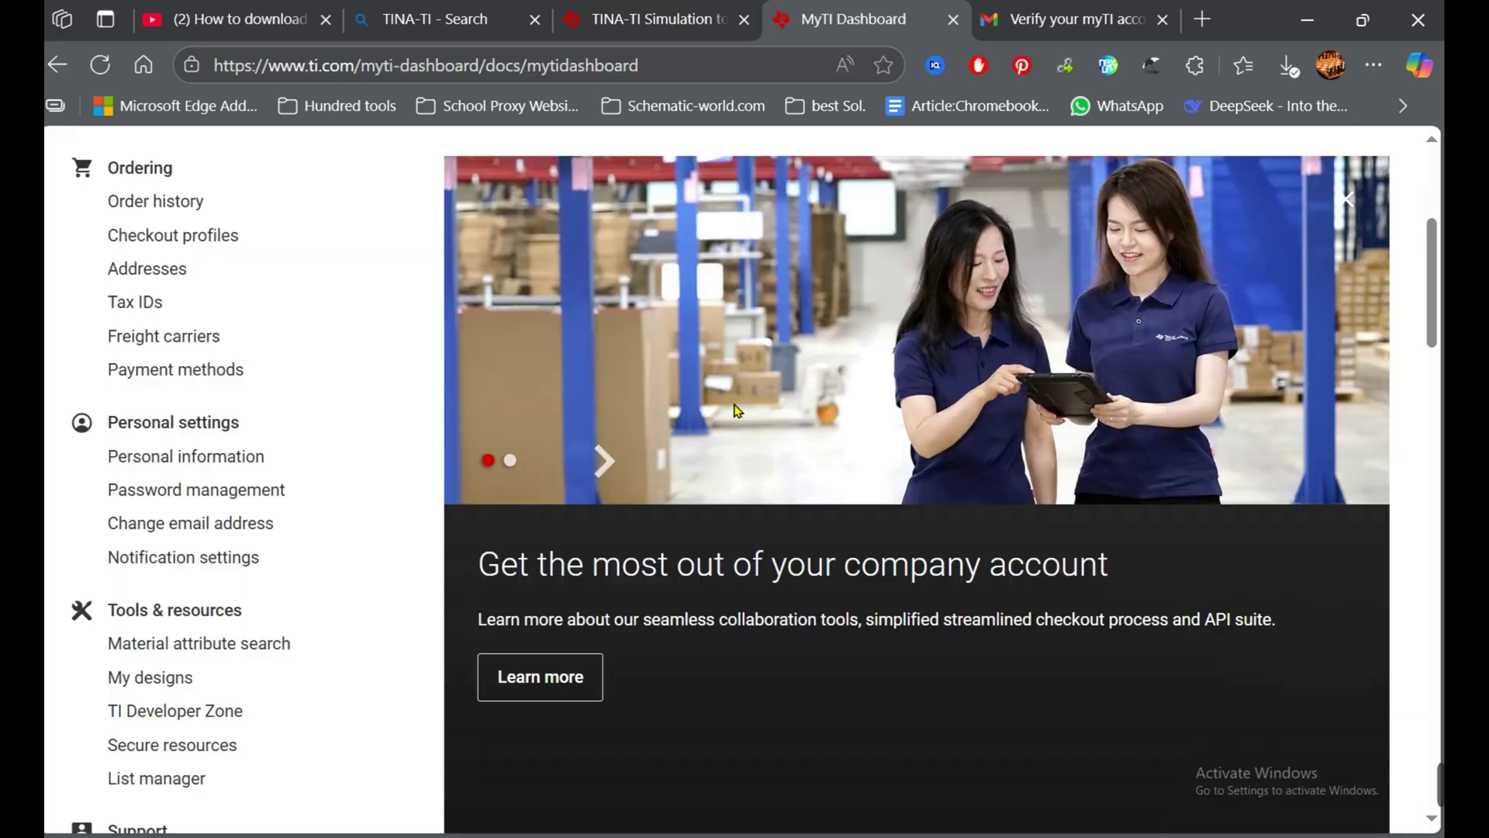
scroll(735, 410, "down", 2)
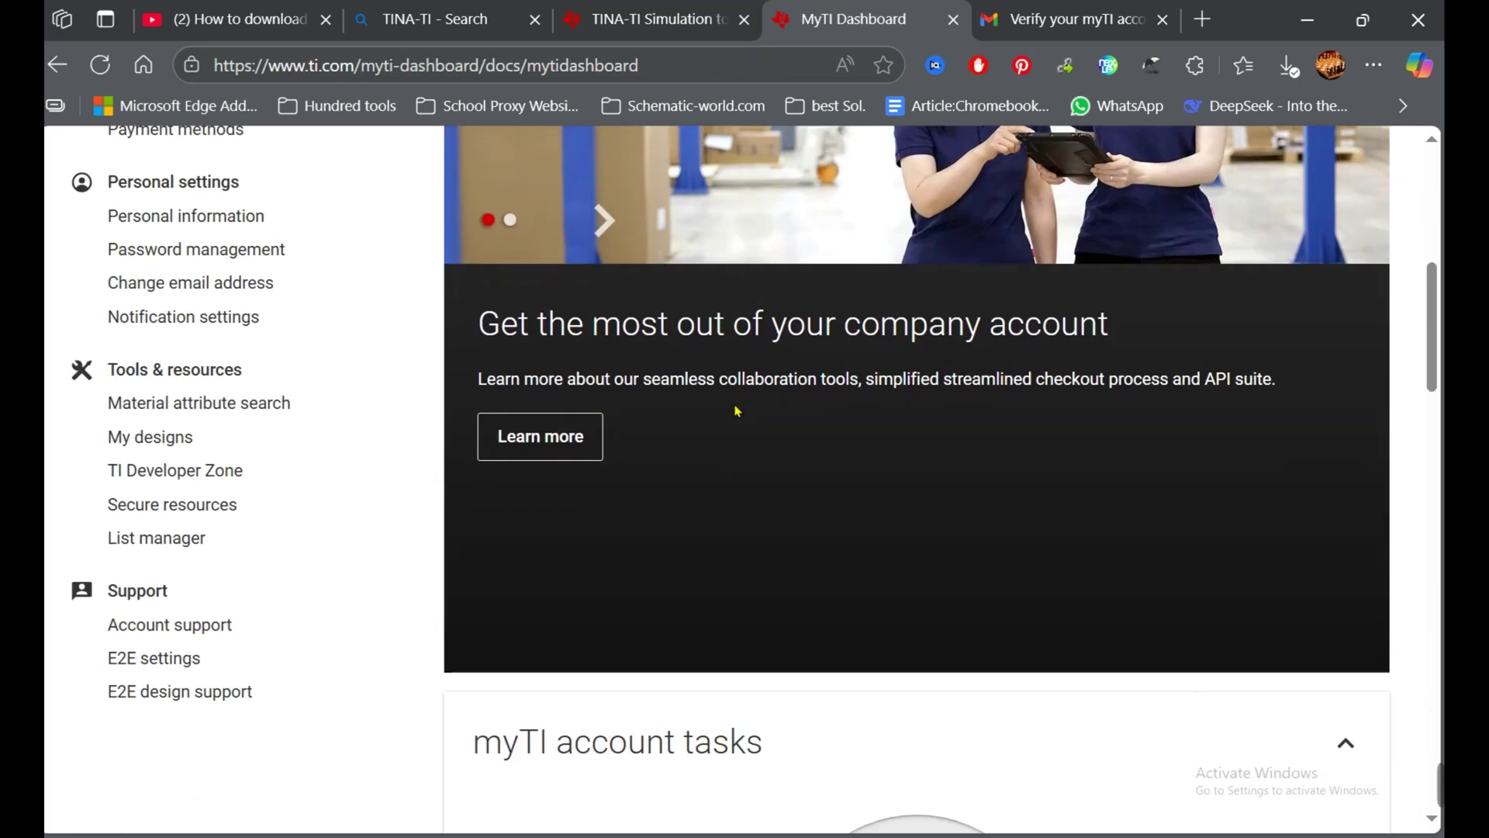
scroll(733, 410, "up", 4)
scroll(947, 367, "up", 1)
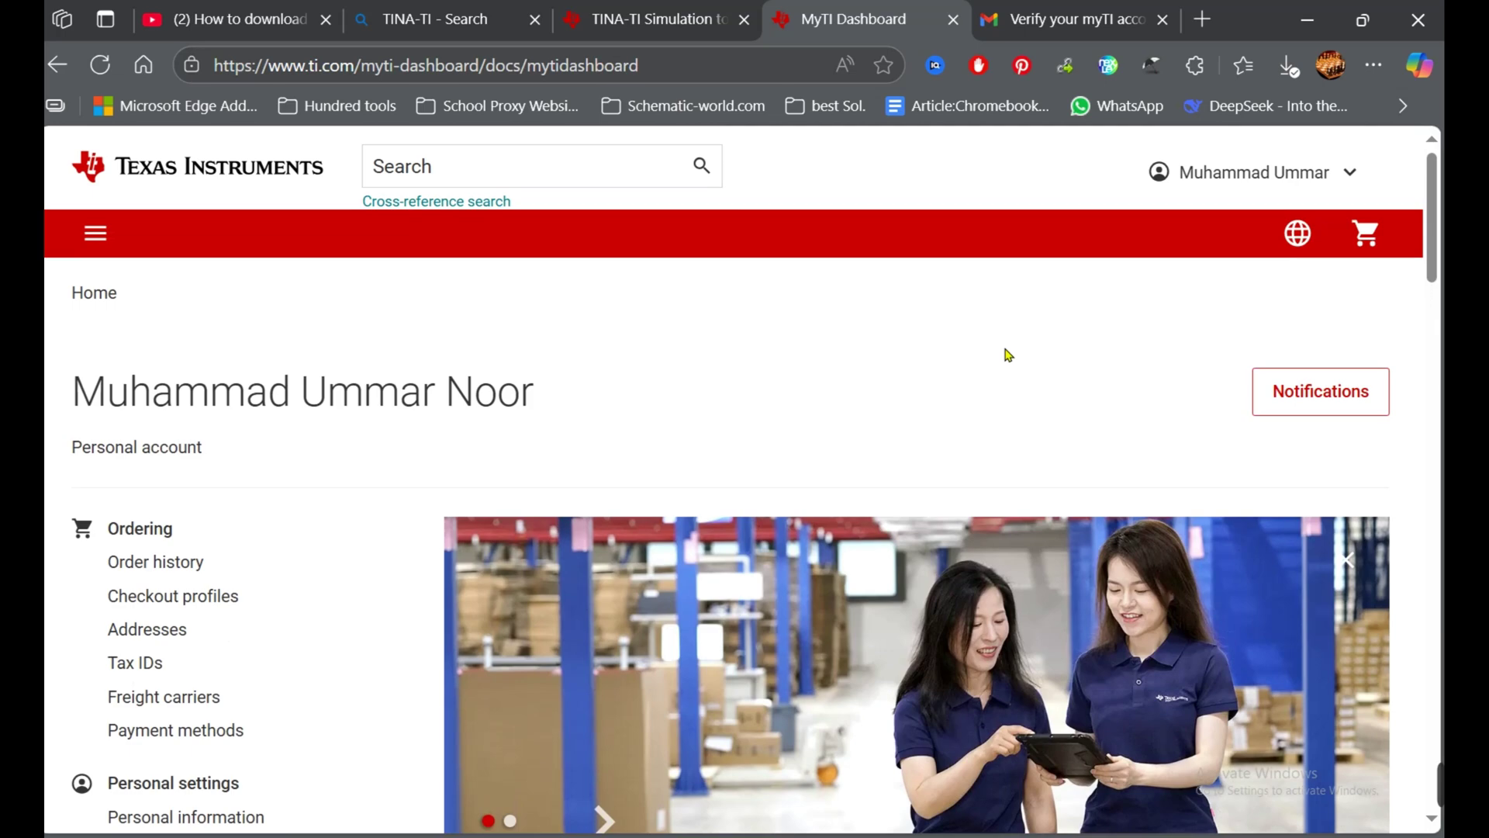
left_click(716, 12)
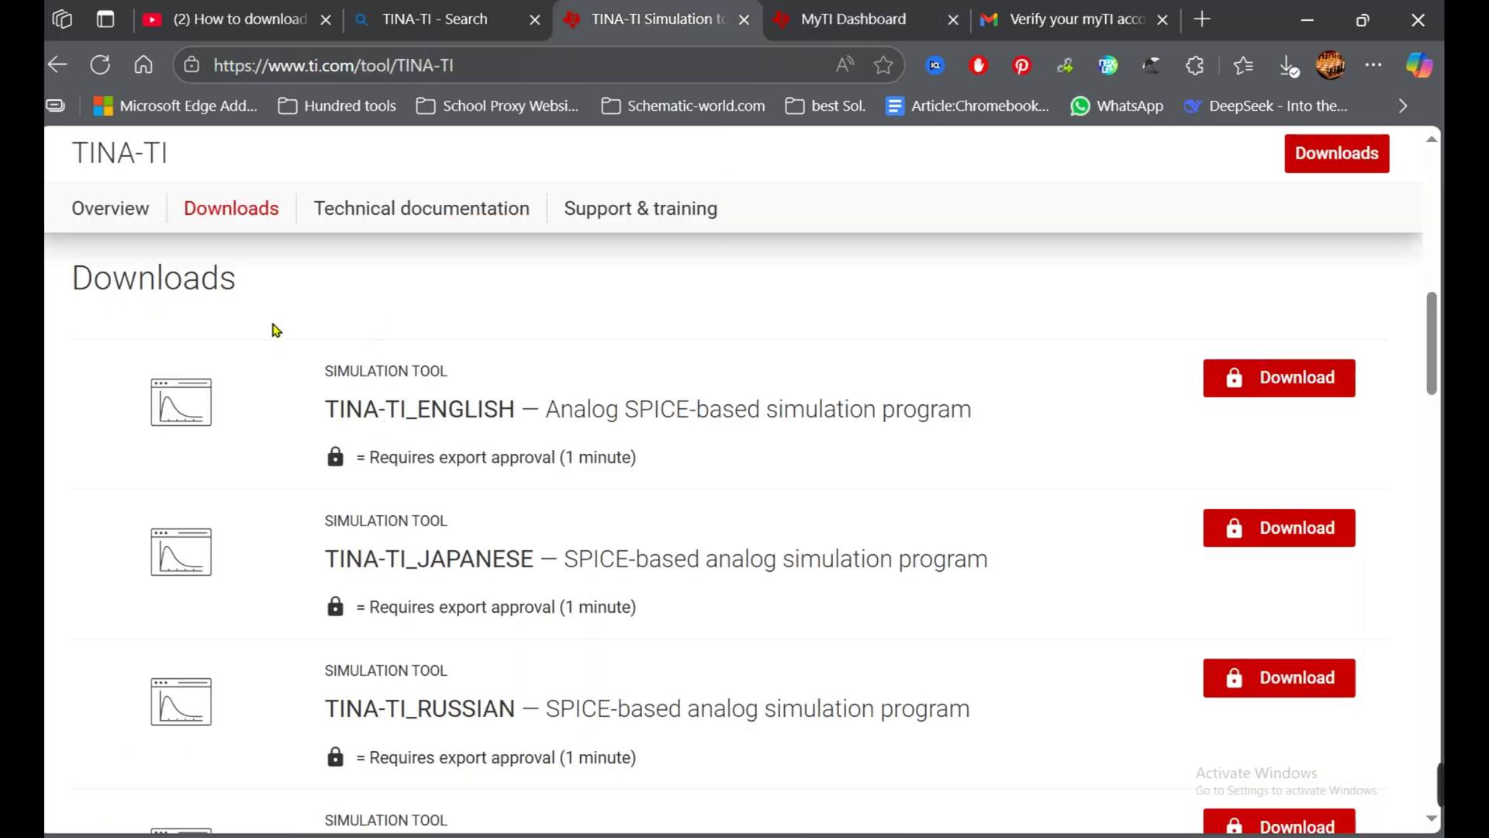
scroll(349, 373, "up", 4)
scroll(359, 383, "down", 5)
scroll(365, 372, "up", 1)
Request the TINA-TI_ENGLISH download, certify civil end use and that all statements are true.
left_click(1274, 392)
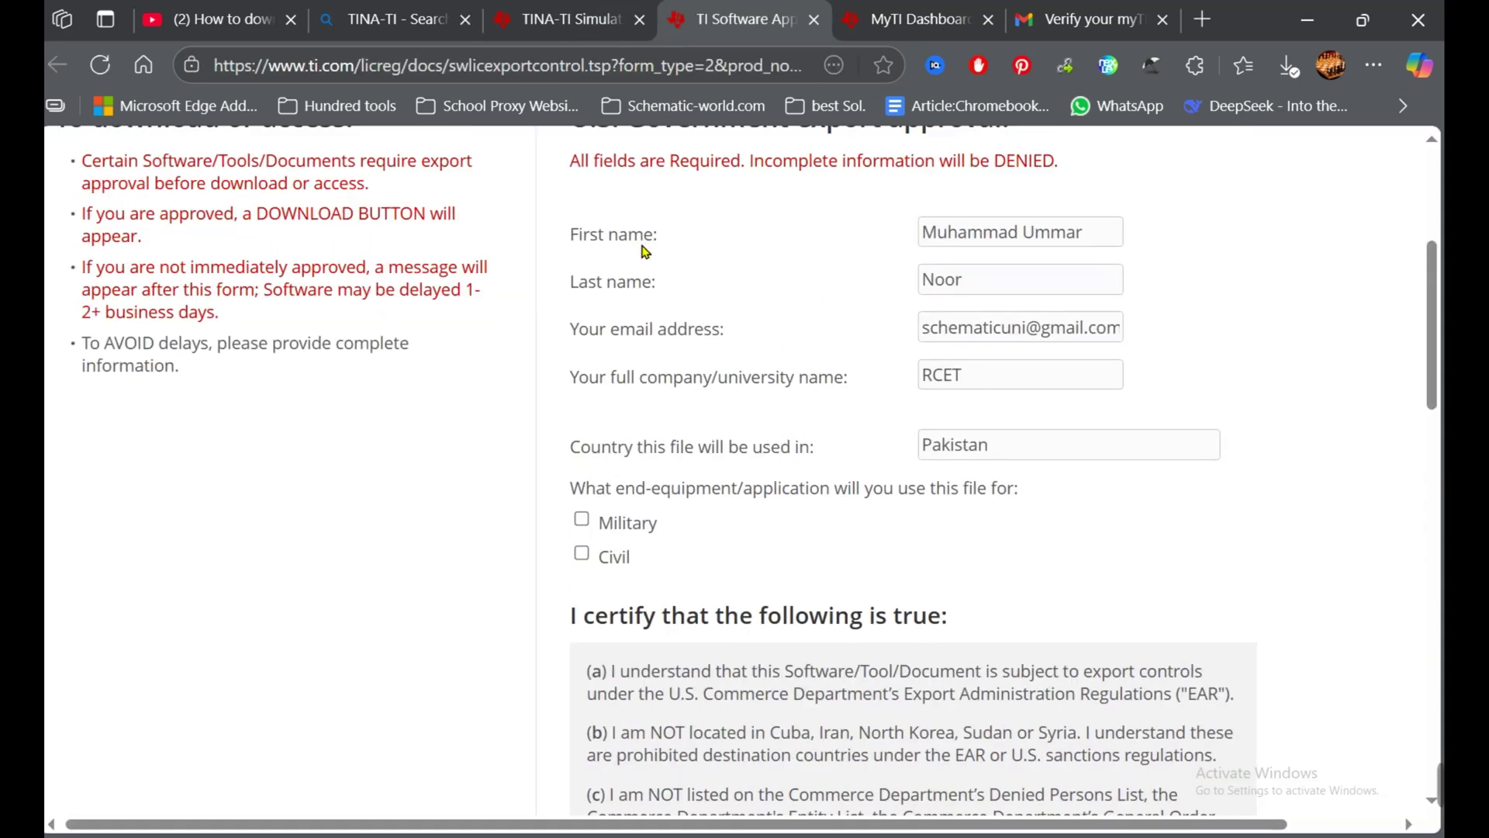
scroll(792, 410, "down", 1)
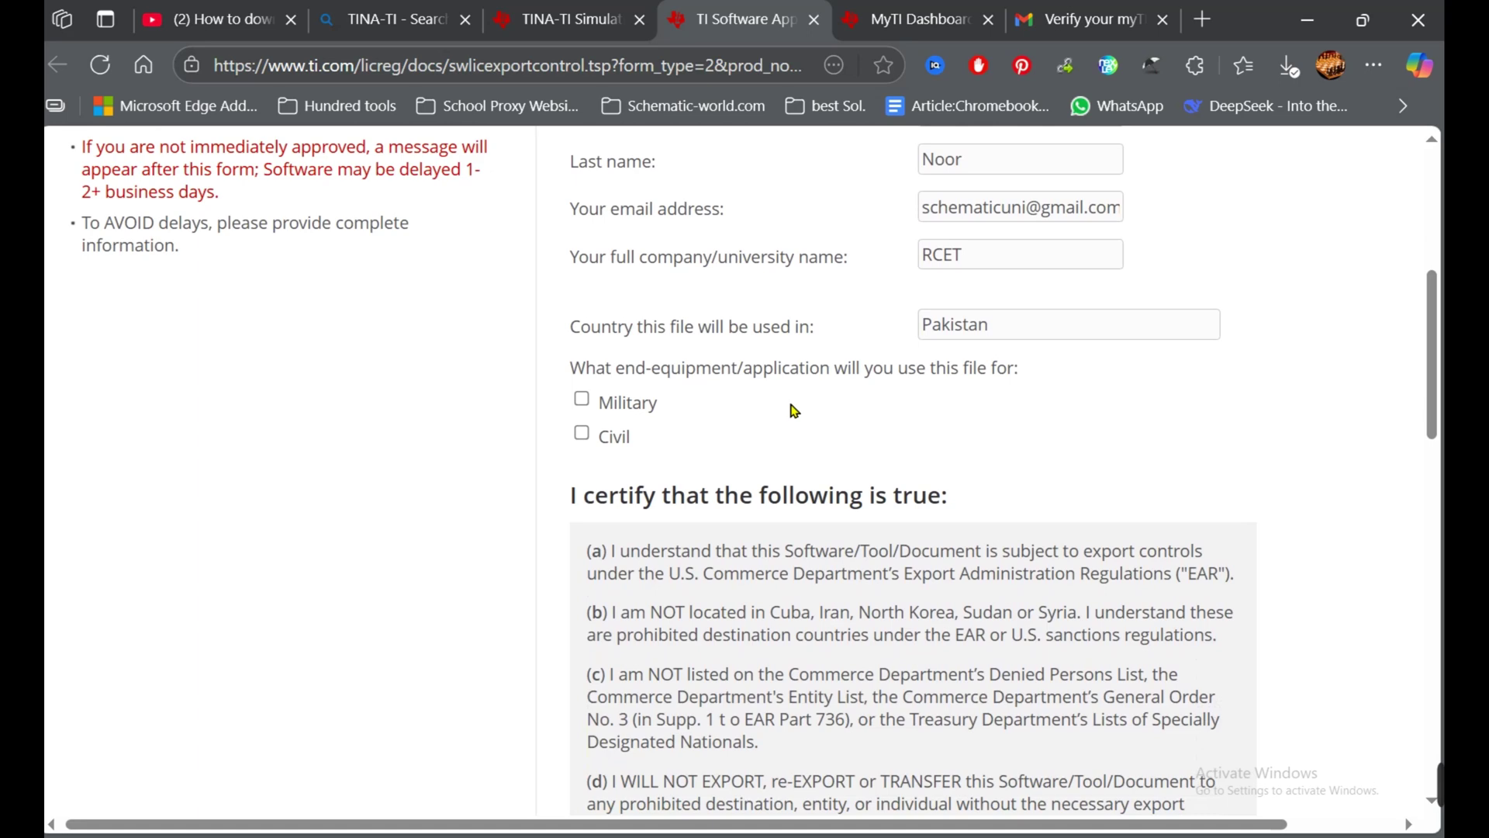
left_click(582, 434)
scroll(641, 449, "down", 3)
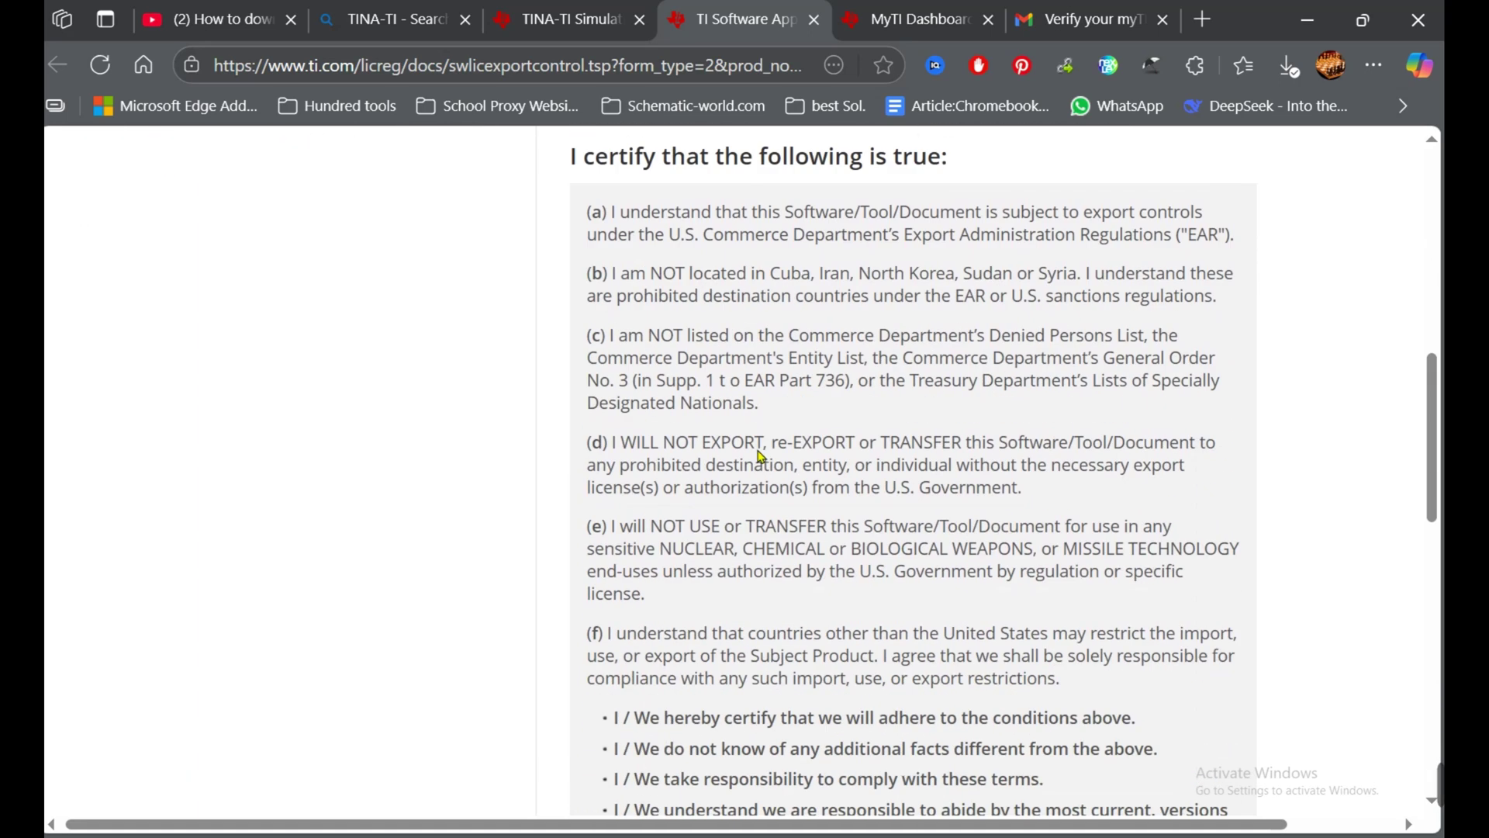
scroll(665, 454, "down", 5)
scroll(757, 456, "down", 2)
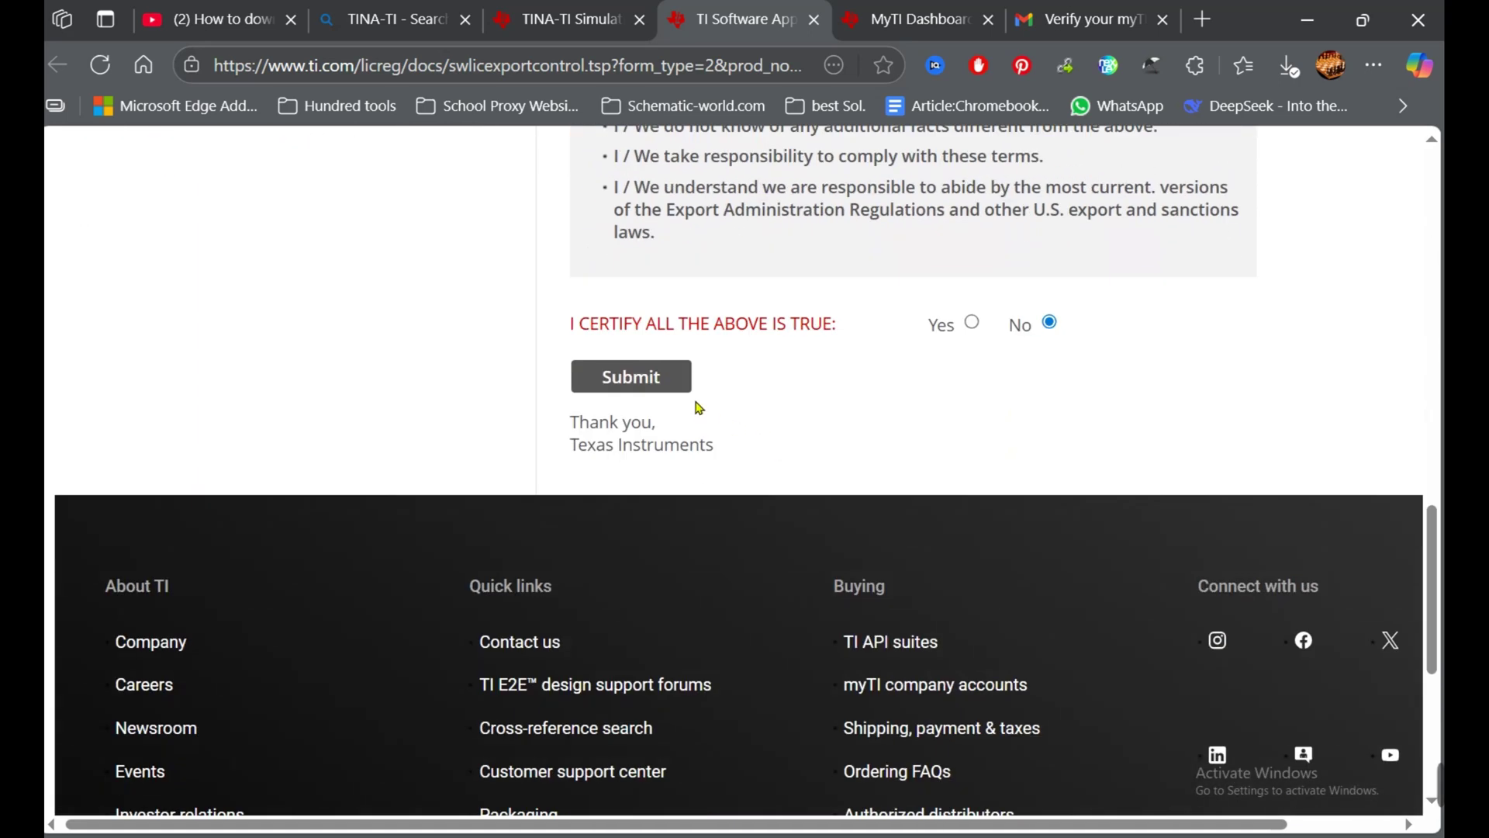
left_click(972, 323)
left_click(650, 385)
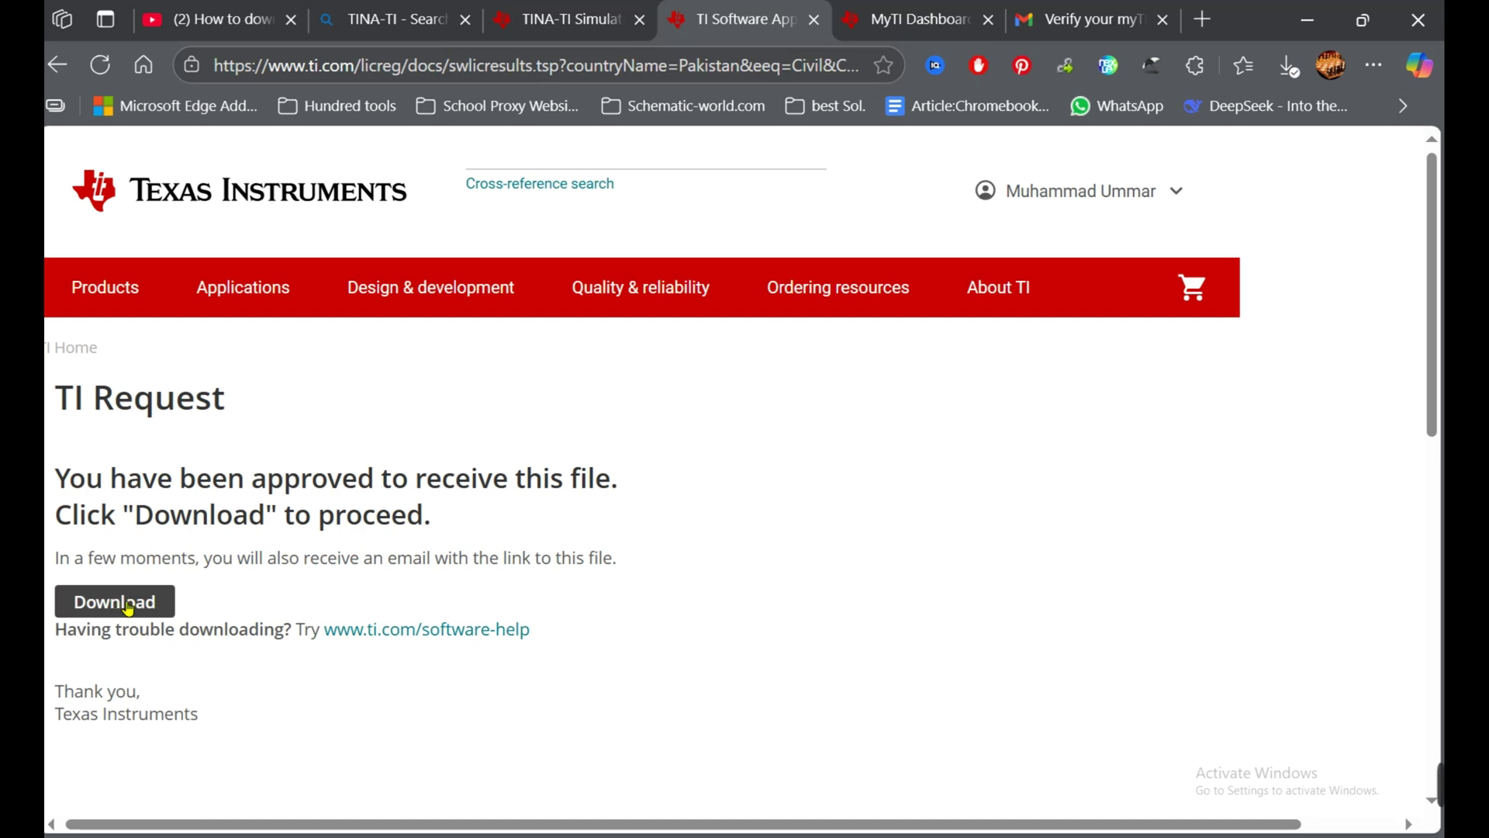
Download the approved TINA-TI zip file from the approval page.
left_click(120, 603)
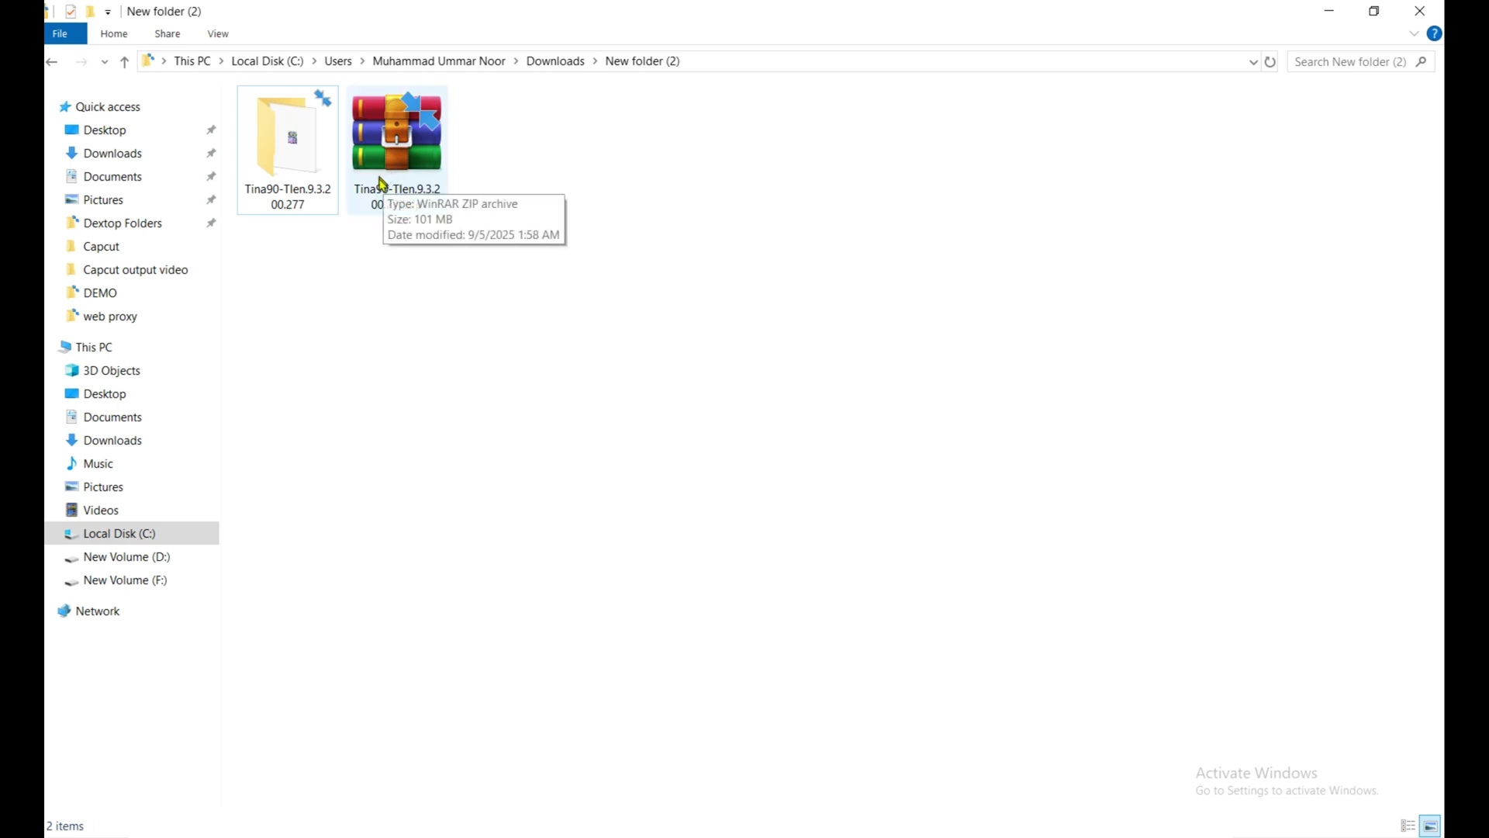
Check the downloaded zip's context menu, then open the extracted Tina90-Tlen.9.3.200.277 folder.
left_click(422, 170)
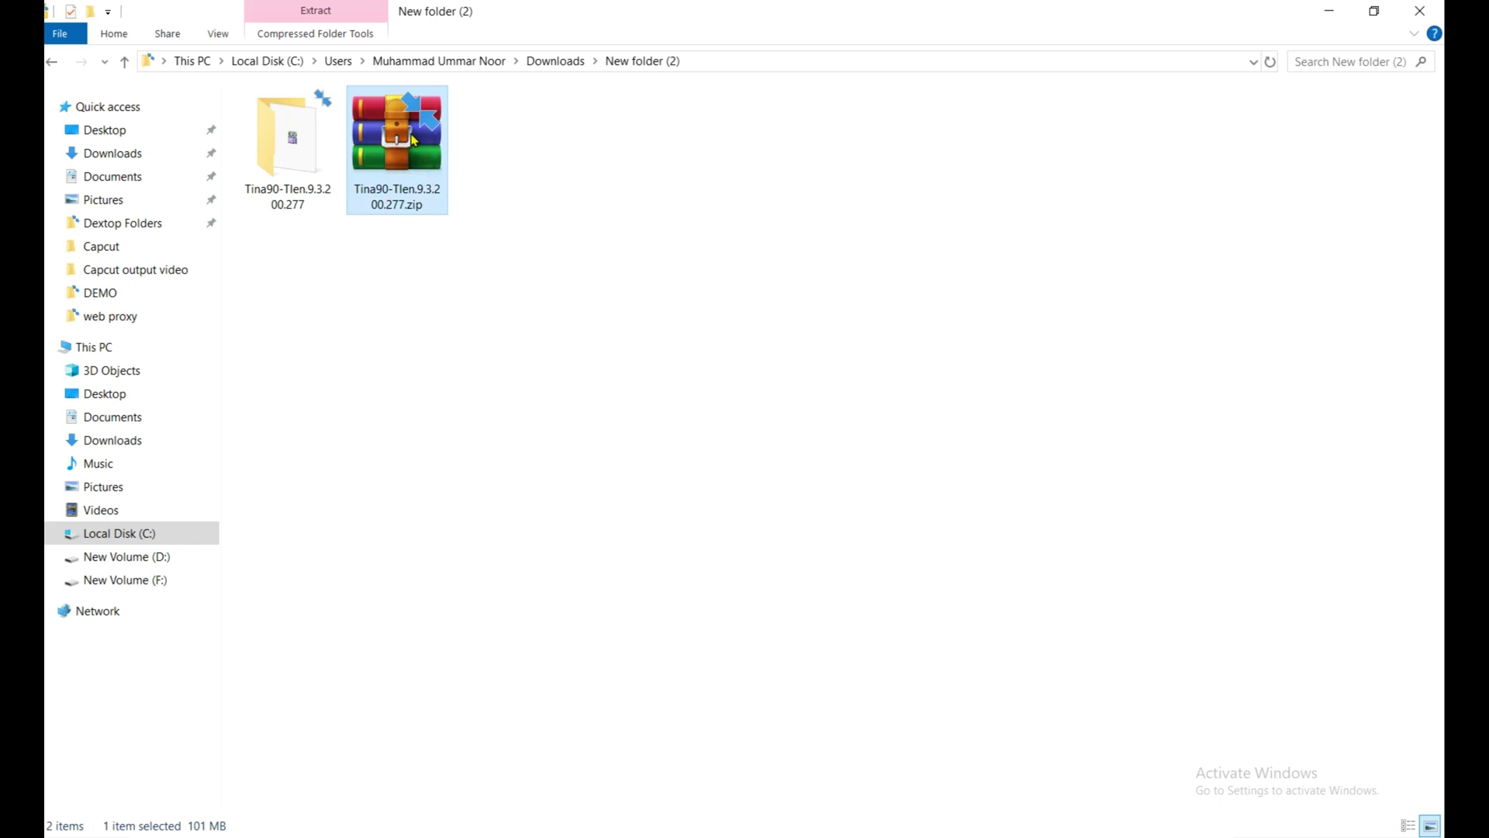
right_click(412, 139)
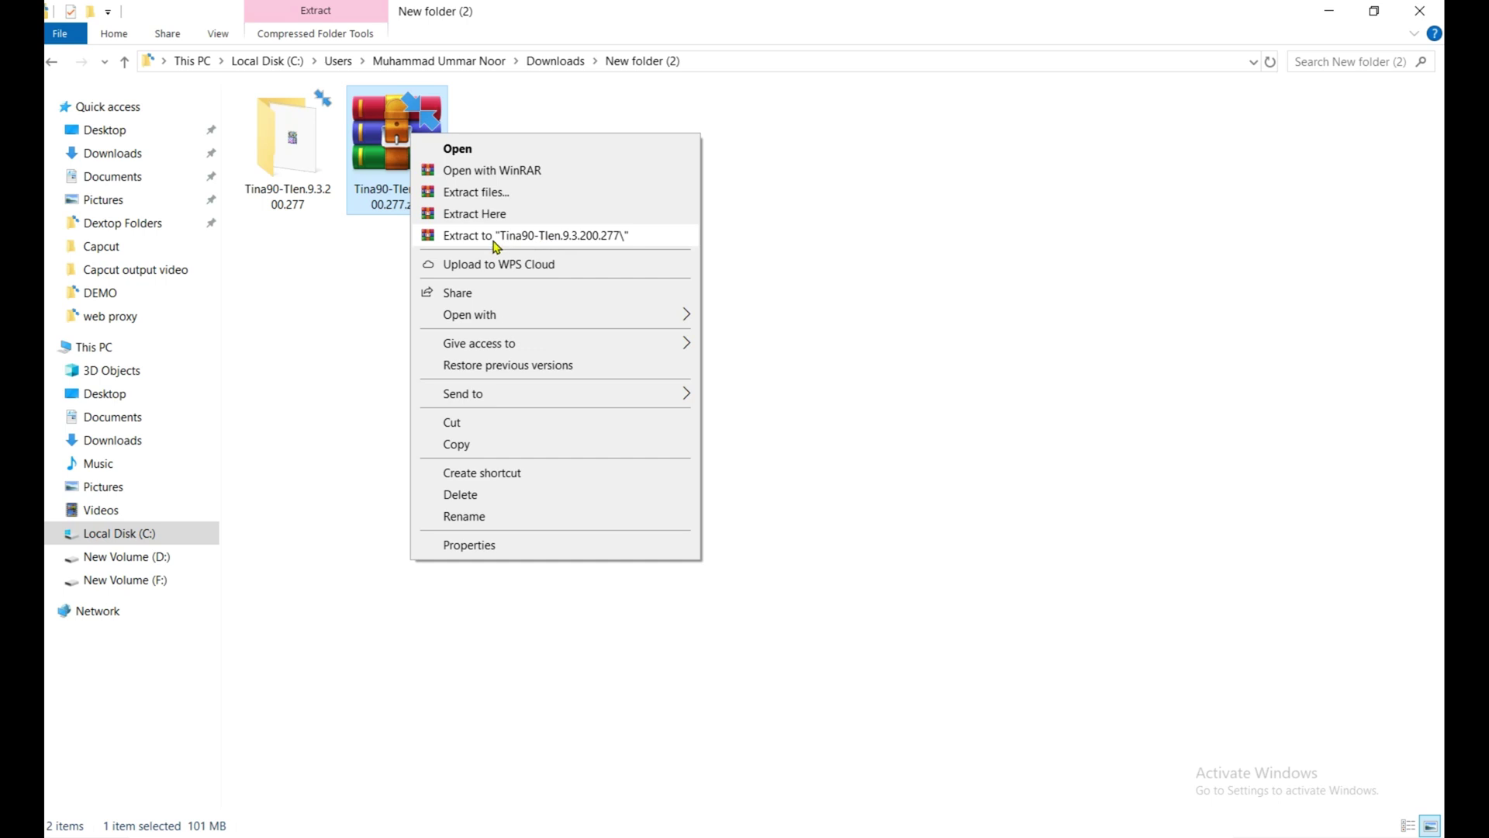
left_click(317, 280)
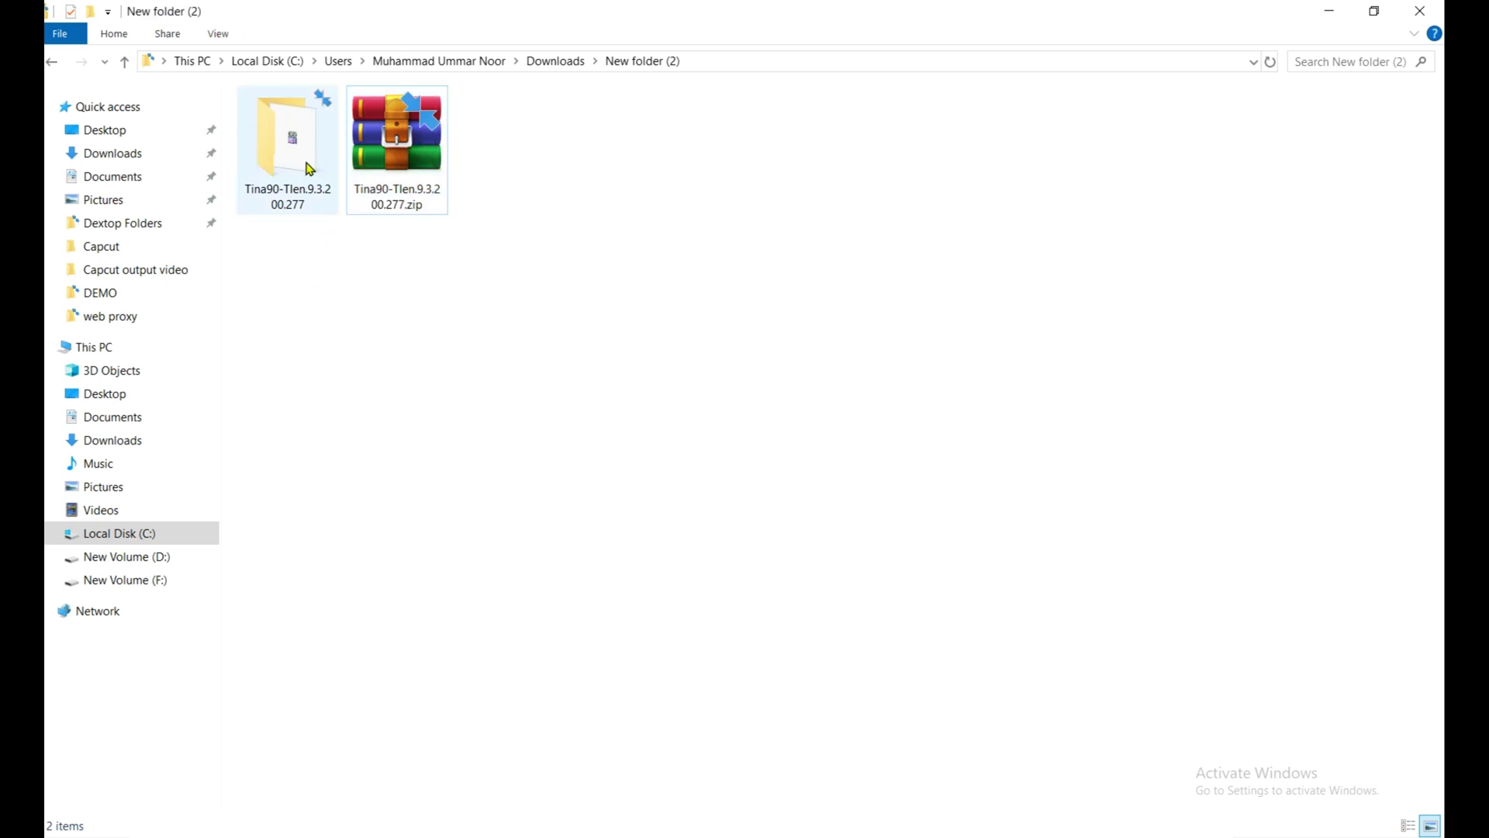
double_click(291, 142)
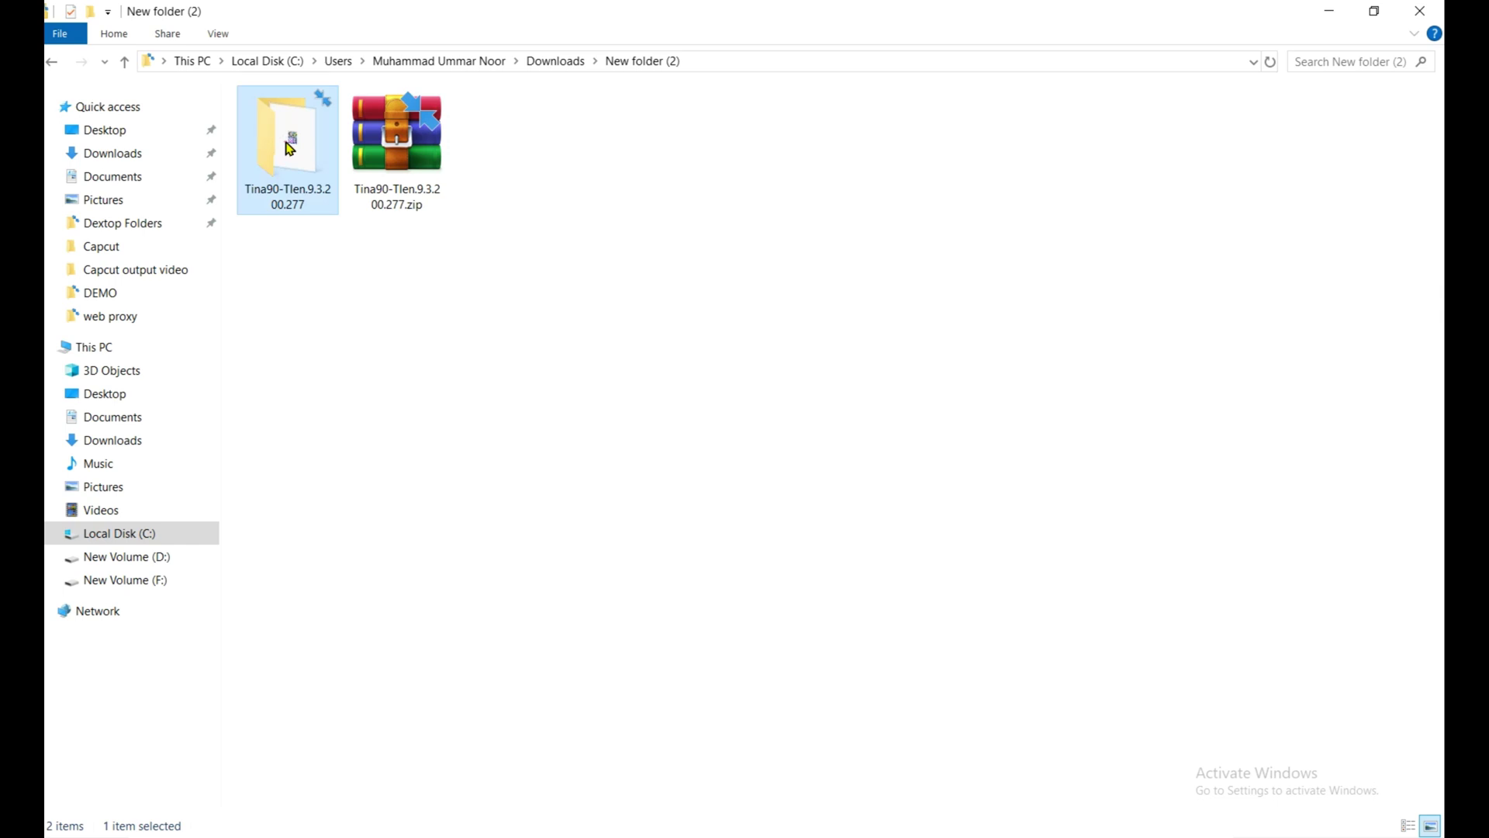
mouse_move(300, 121)
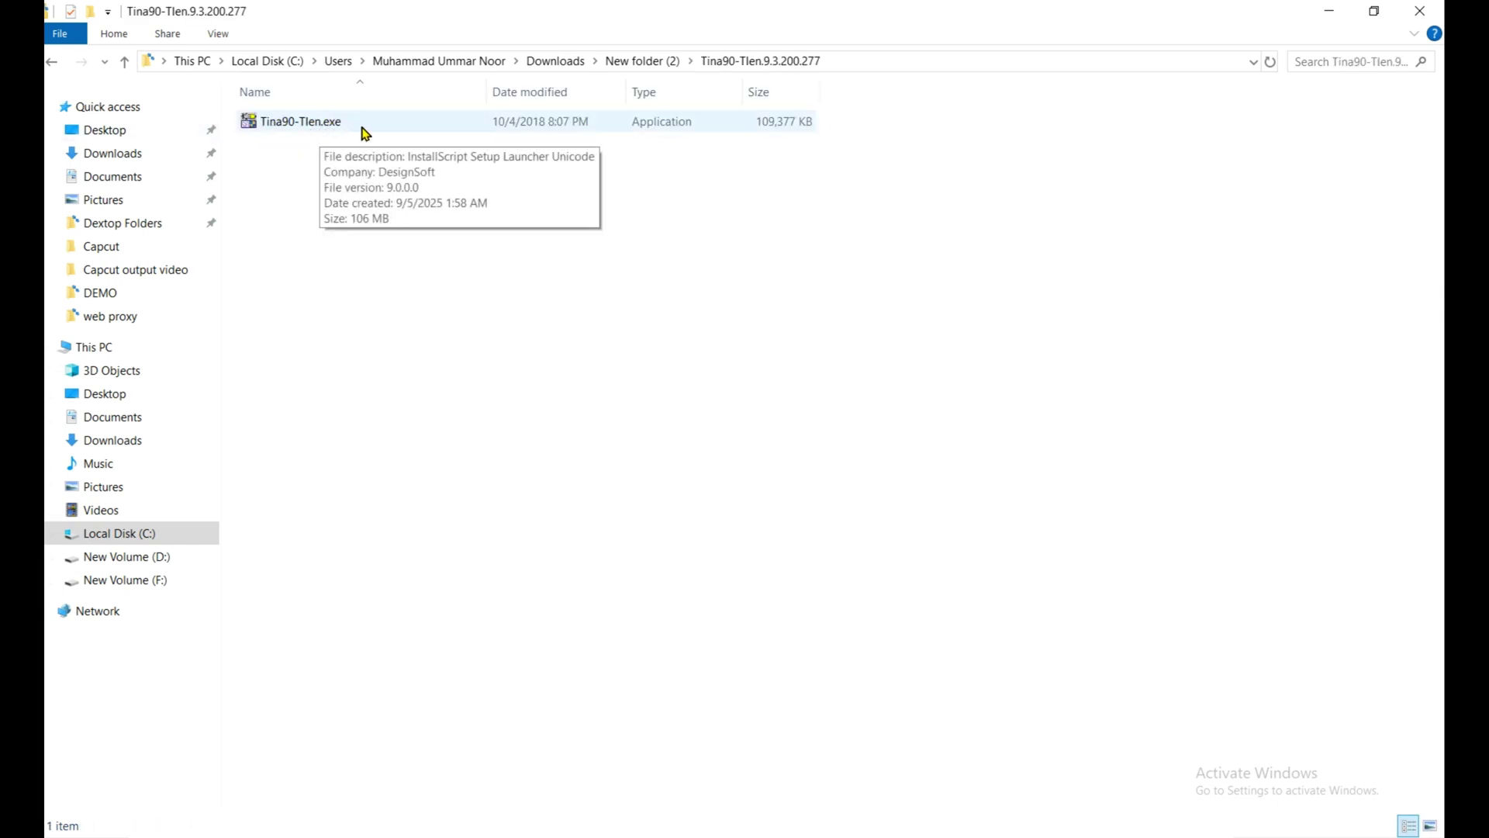
Launch Tina90-Tlen.exe, accept the license agreement, and enter company name RCET.
double_click(373, 130)
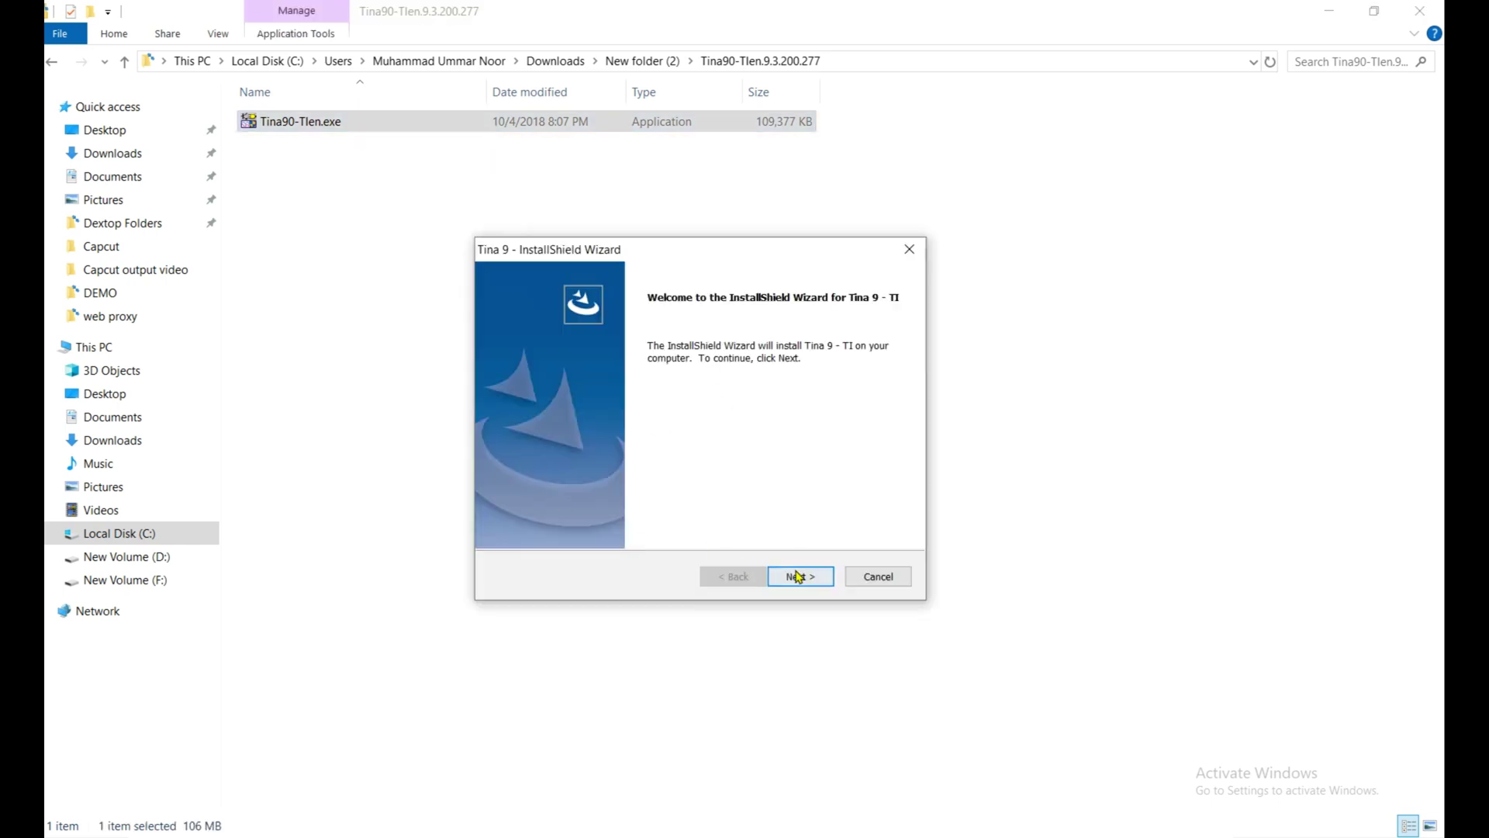
left_click(799, 575)
scroll(756, 460, "down", 5)
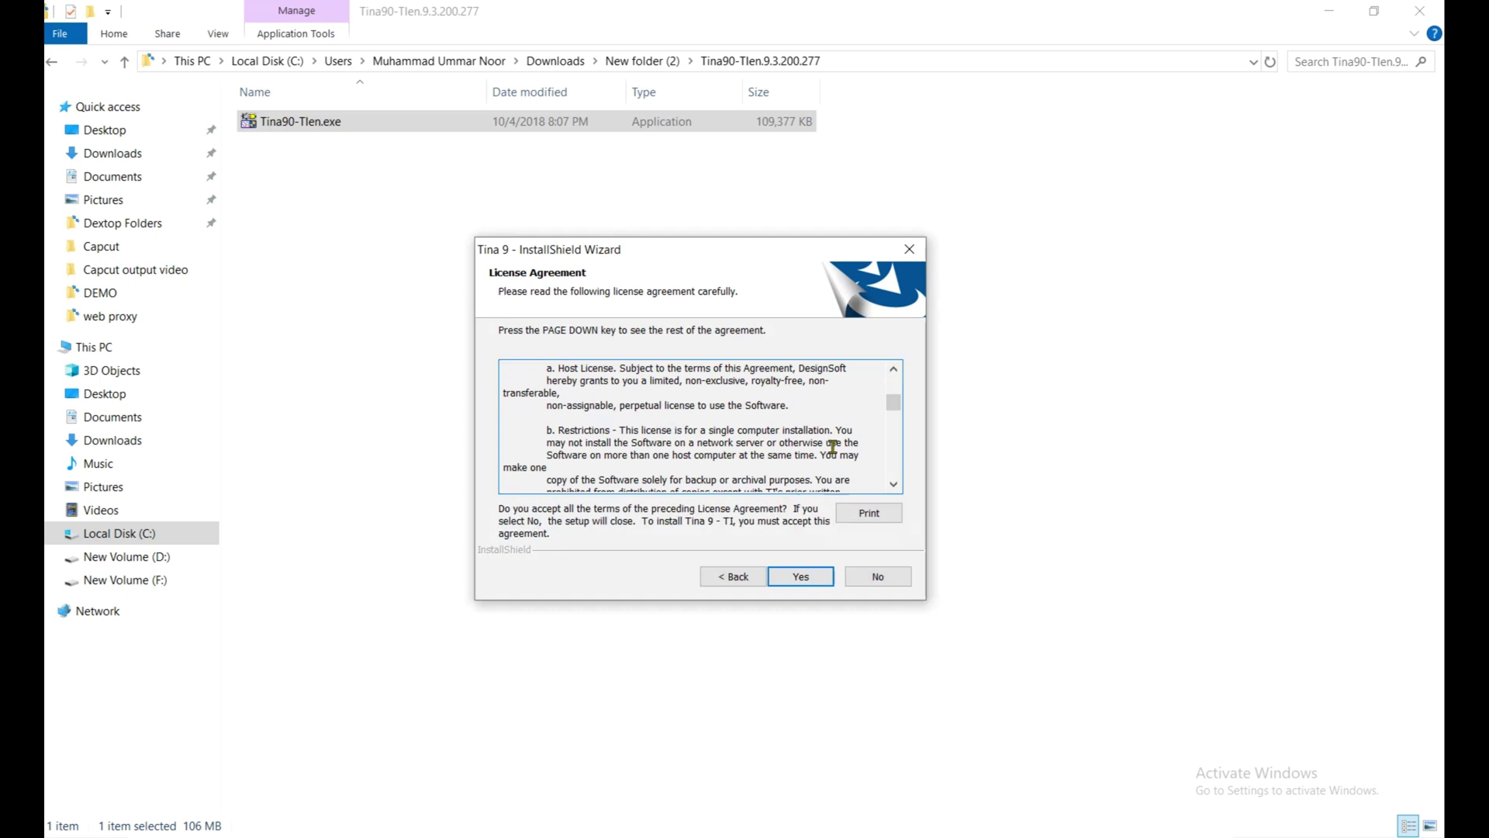
scroll(864, 445, "down", 5)
left_click_drag(901, 422, 894, 471)
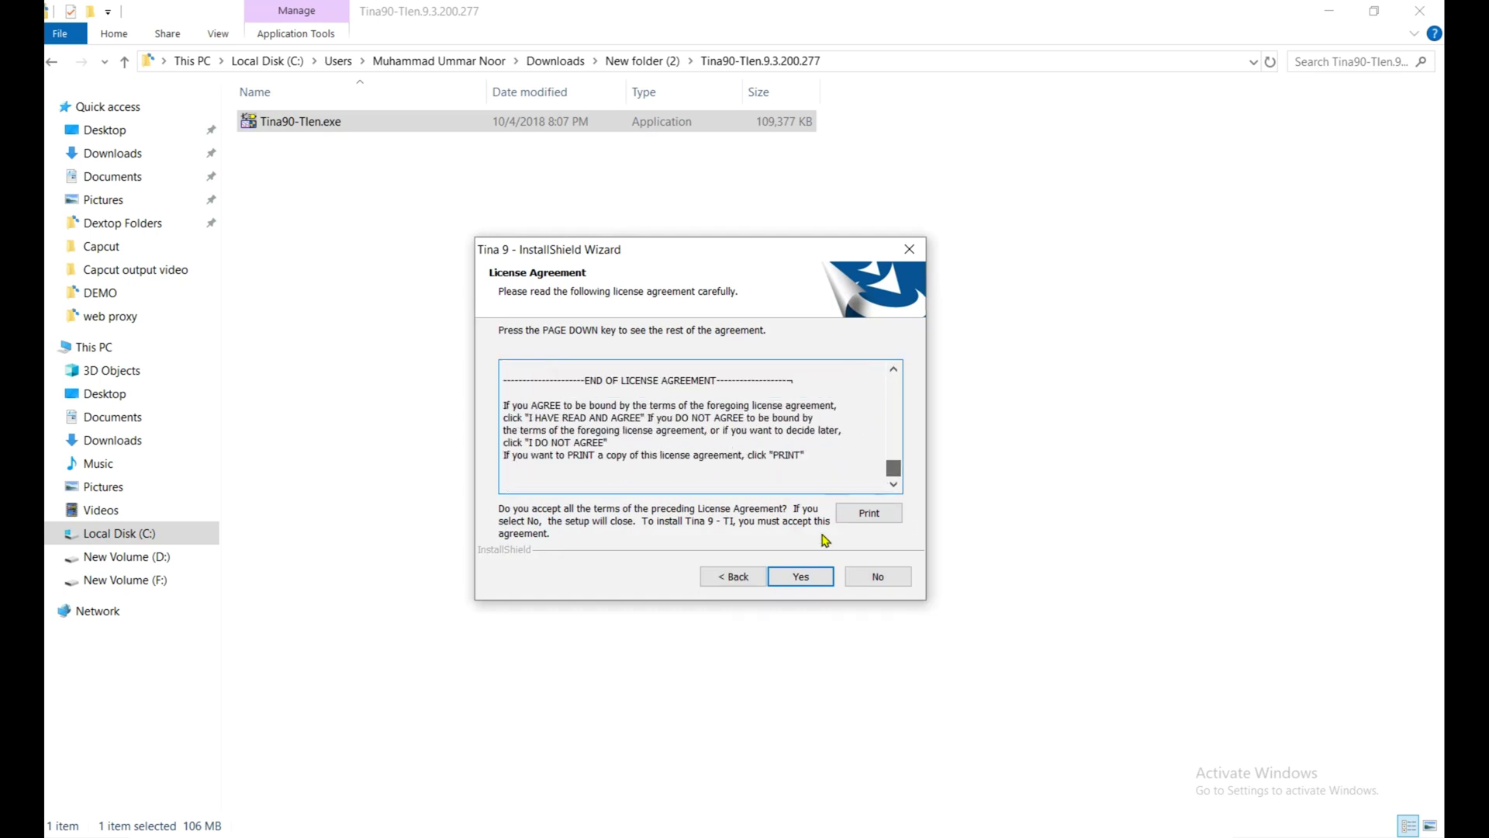
left_click(803, 578)
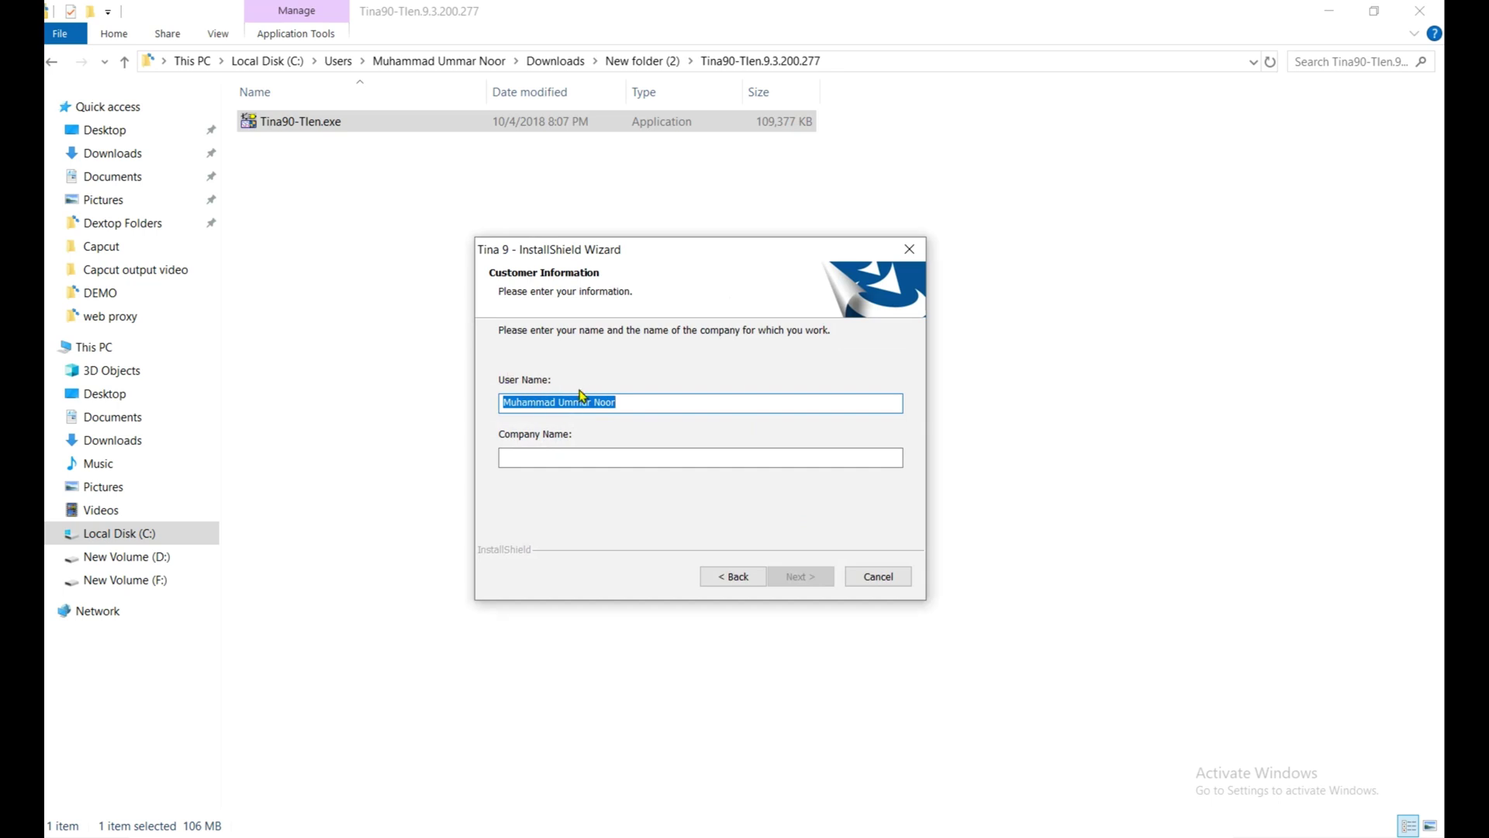
left_click(654, 461)
type("RCET")
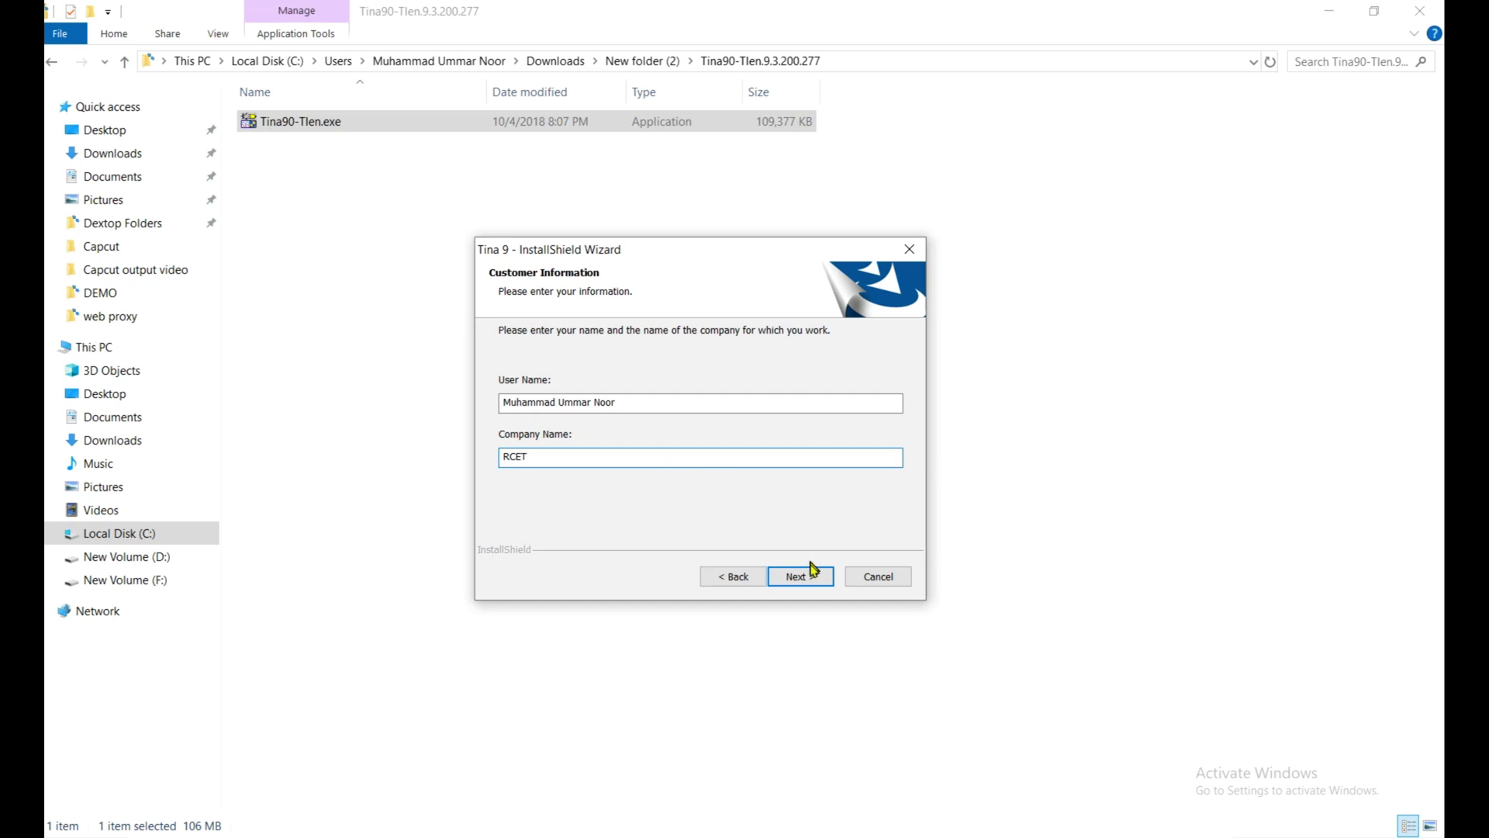
left_click(811, 577)
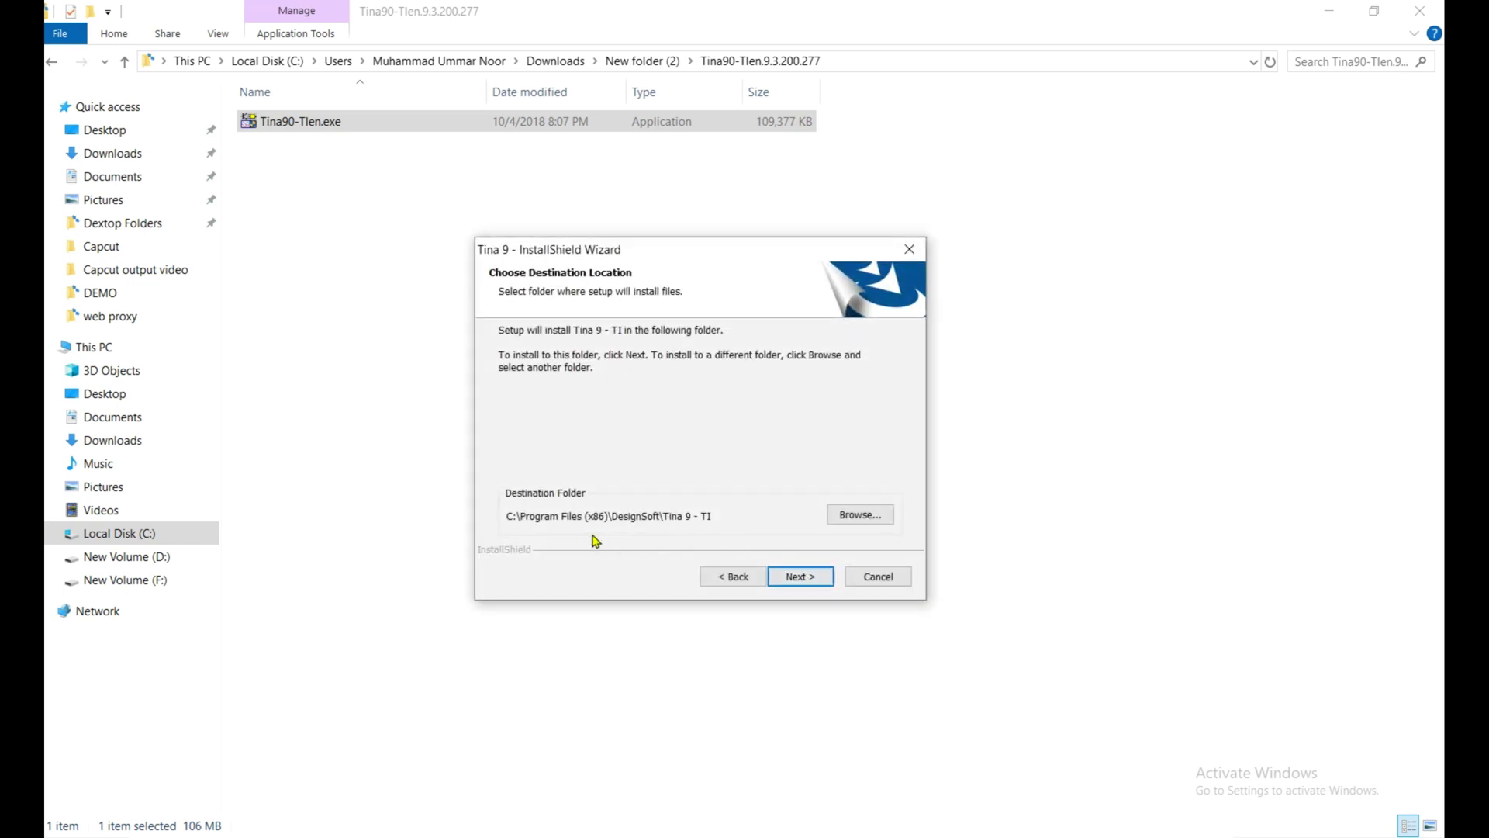
Browse to D:\TINA-TI as the install folder and accept TINA-TI as the program folder.
left_click(859, 521)
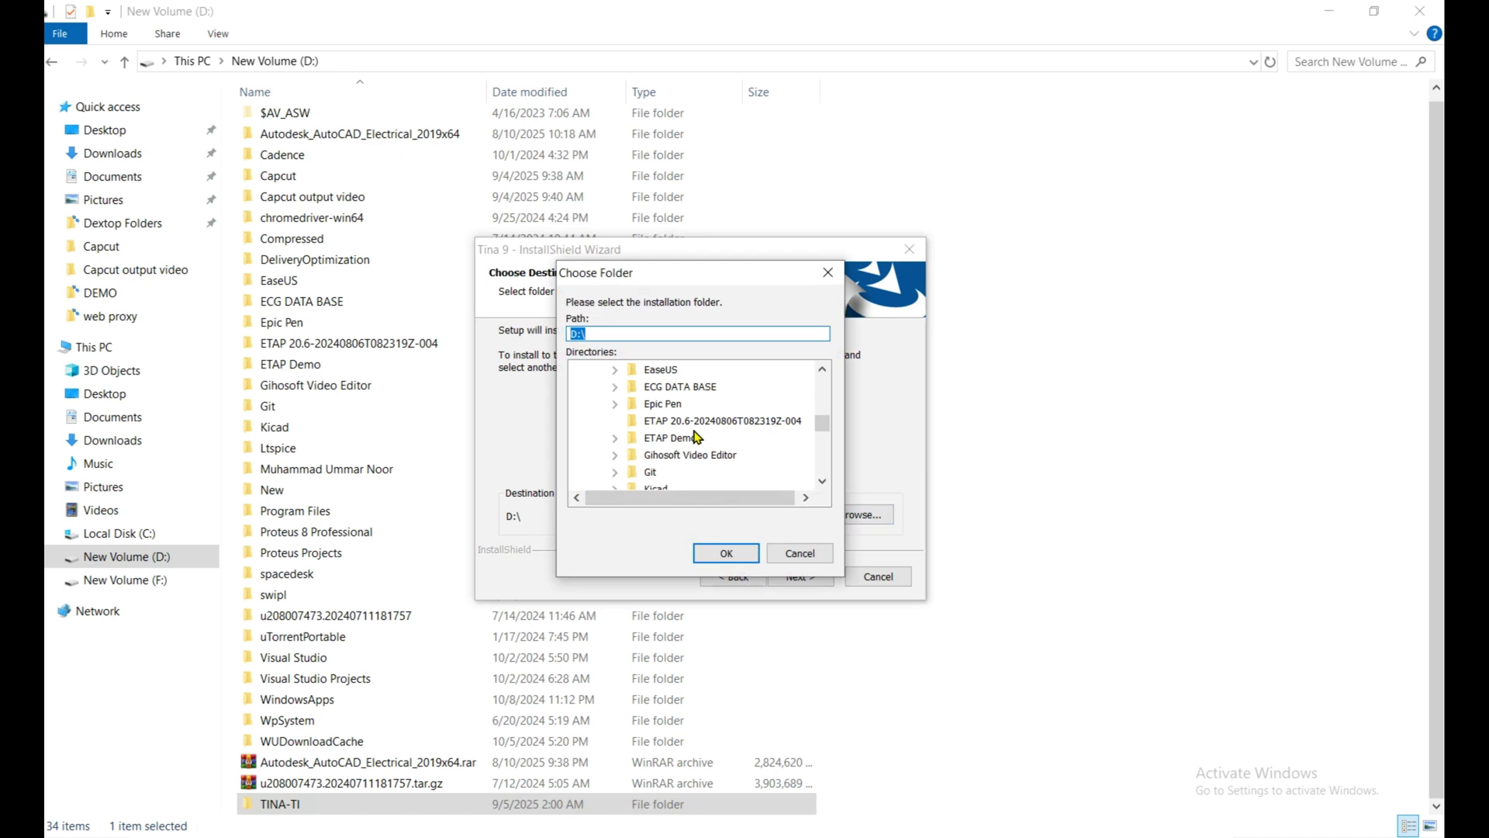
scroll(697, 437, "down", 1)
scroll(696, 437, "down", 1)
scroll(696, 436, "down", 2)
scroll(696, 437, "down", 2)
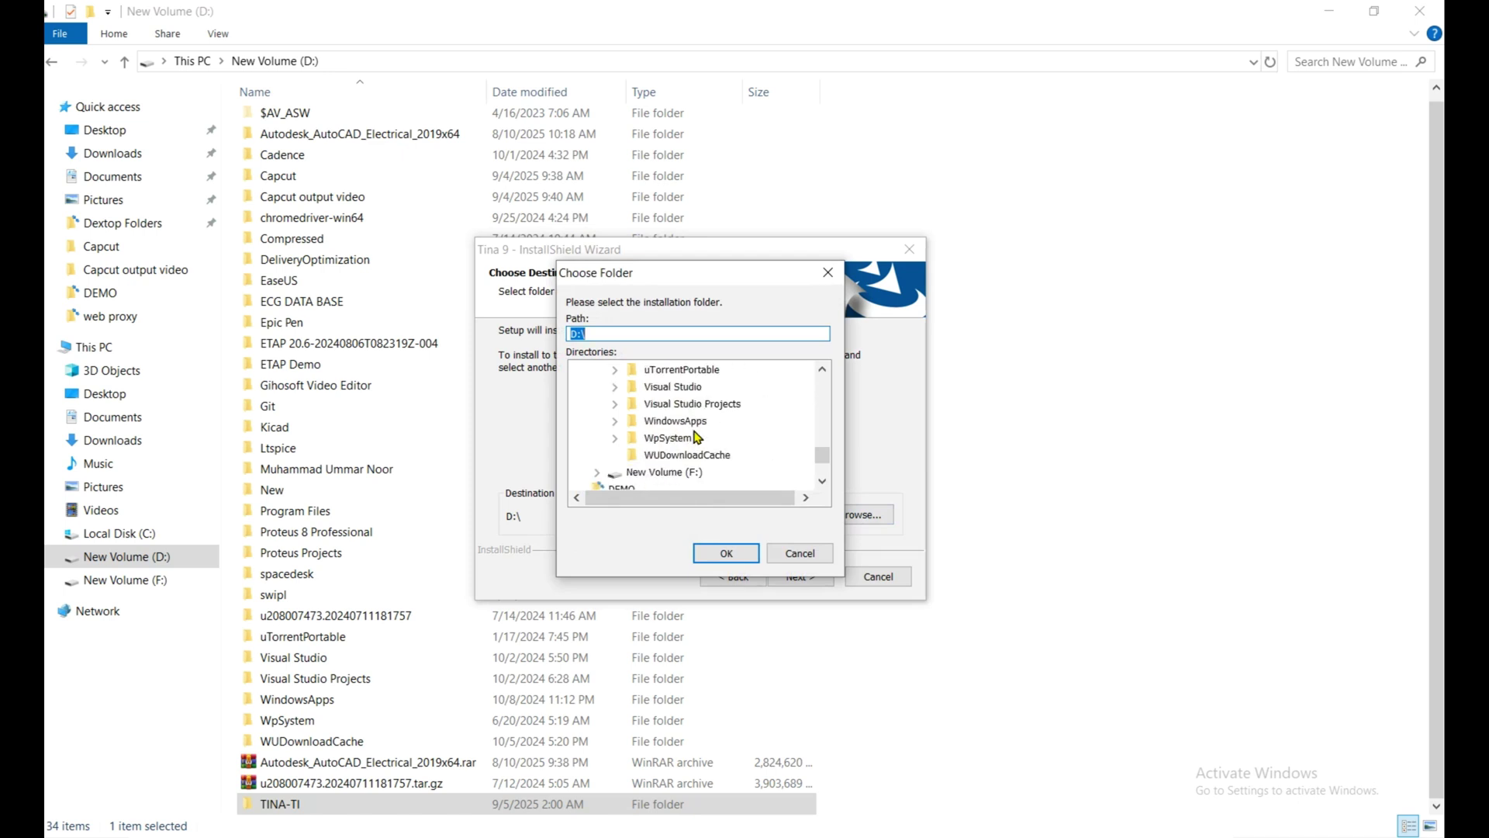
scroll(695, 437, "down", 1)
scroll(698, 421, "up", 2)
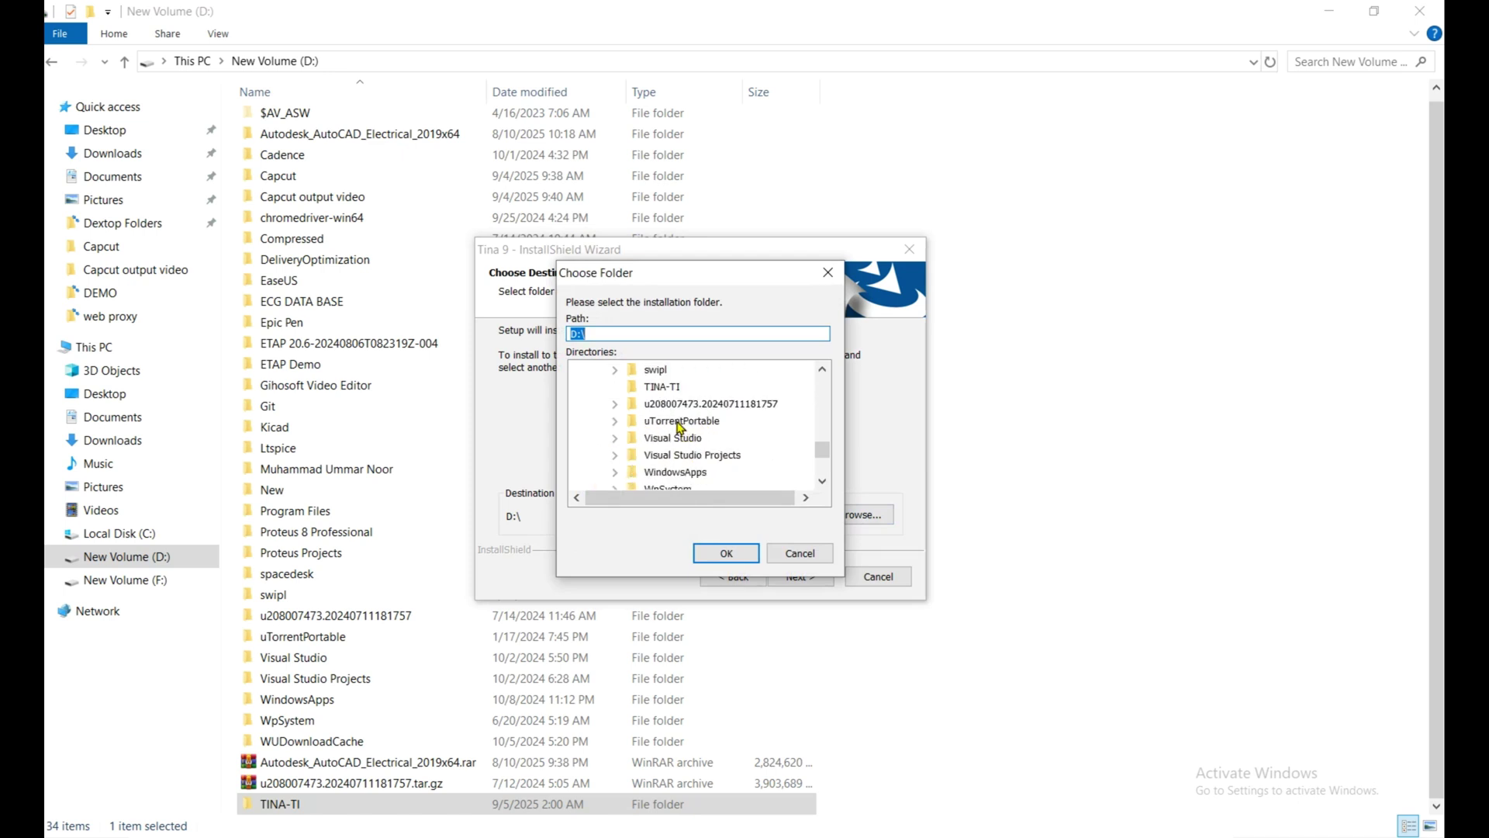
left_click(661, 386)
left_click(721, 554)
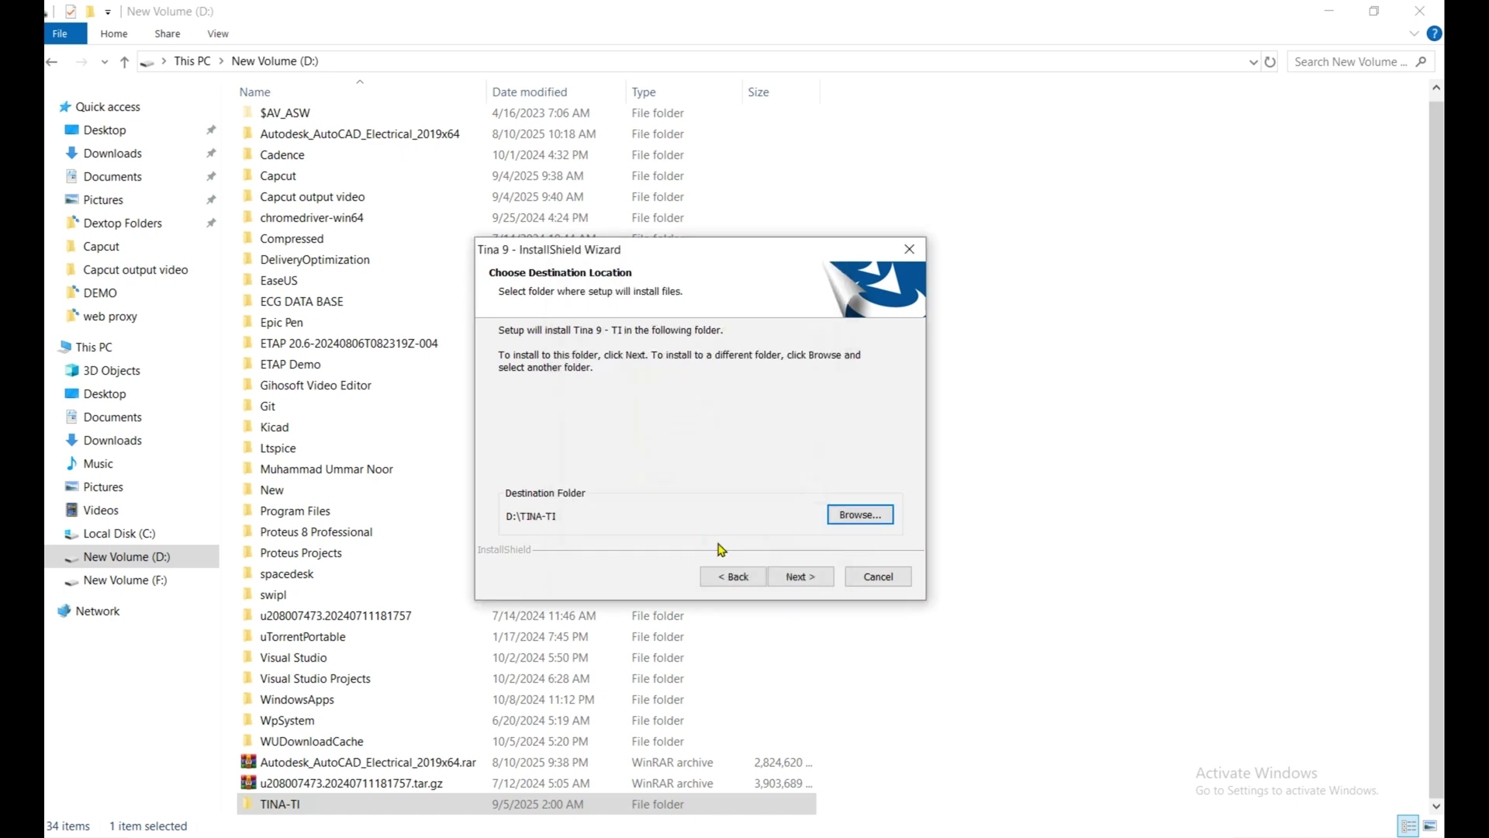
left_click(789, 582)
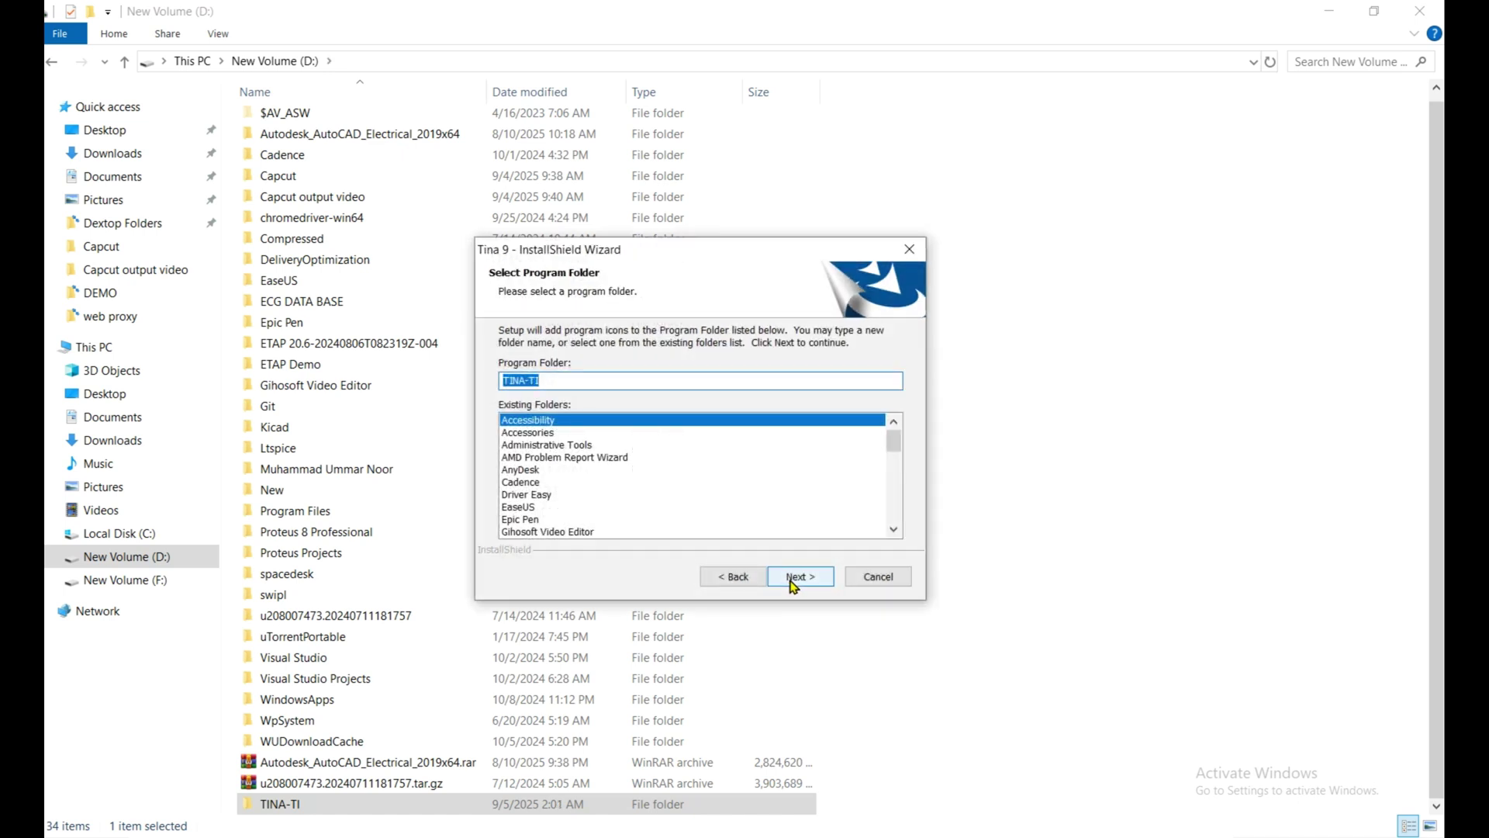
left_click(790, 582)
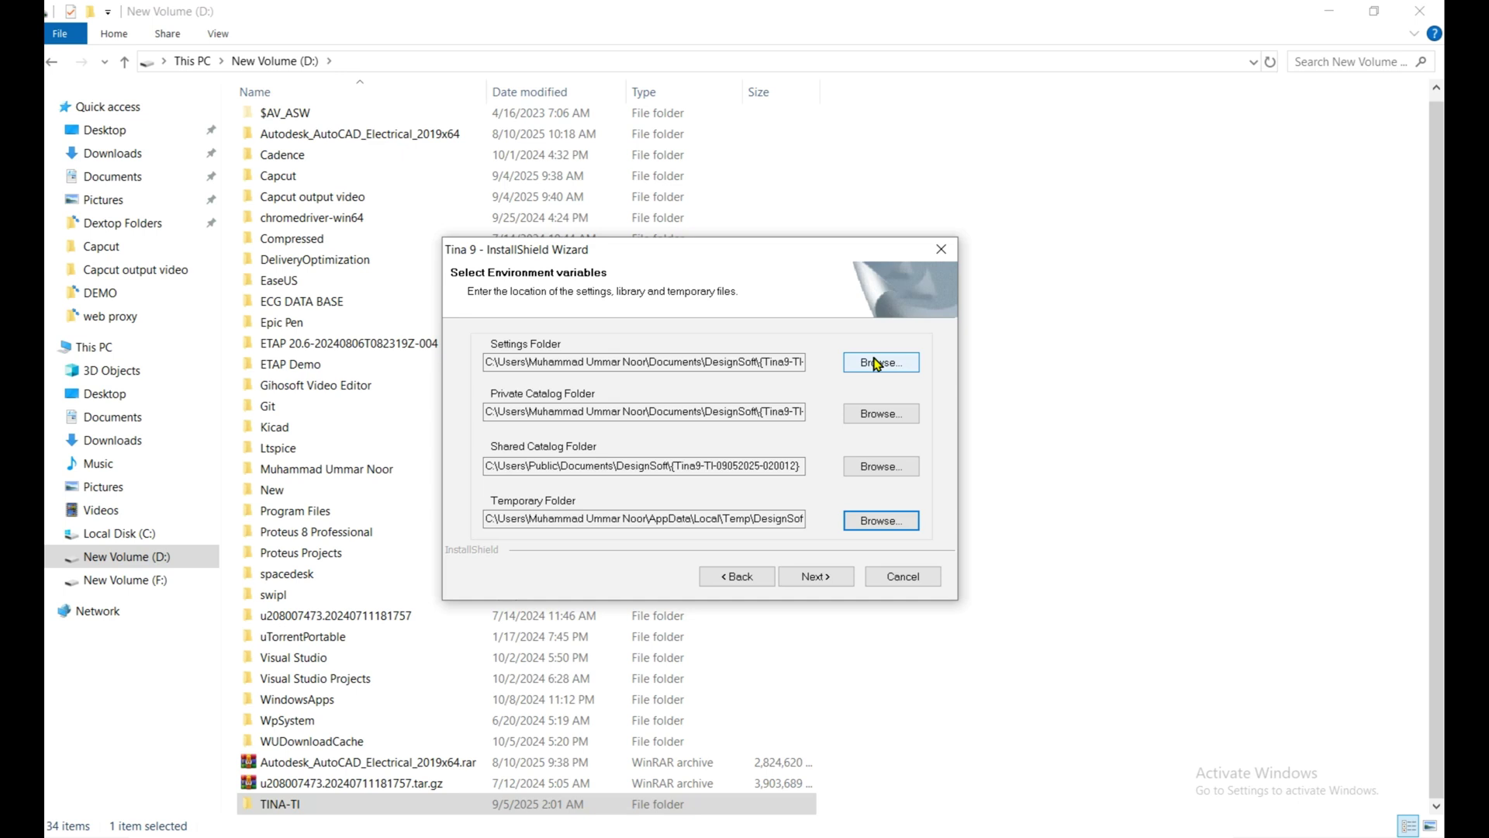
Install TINA-TI with default settings, catalog folders and US (ANSI) symbols, creating a desktop shortcut.
left_click(816, 576)
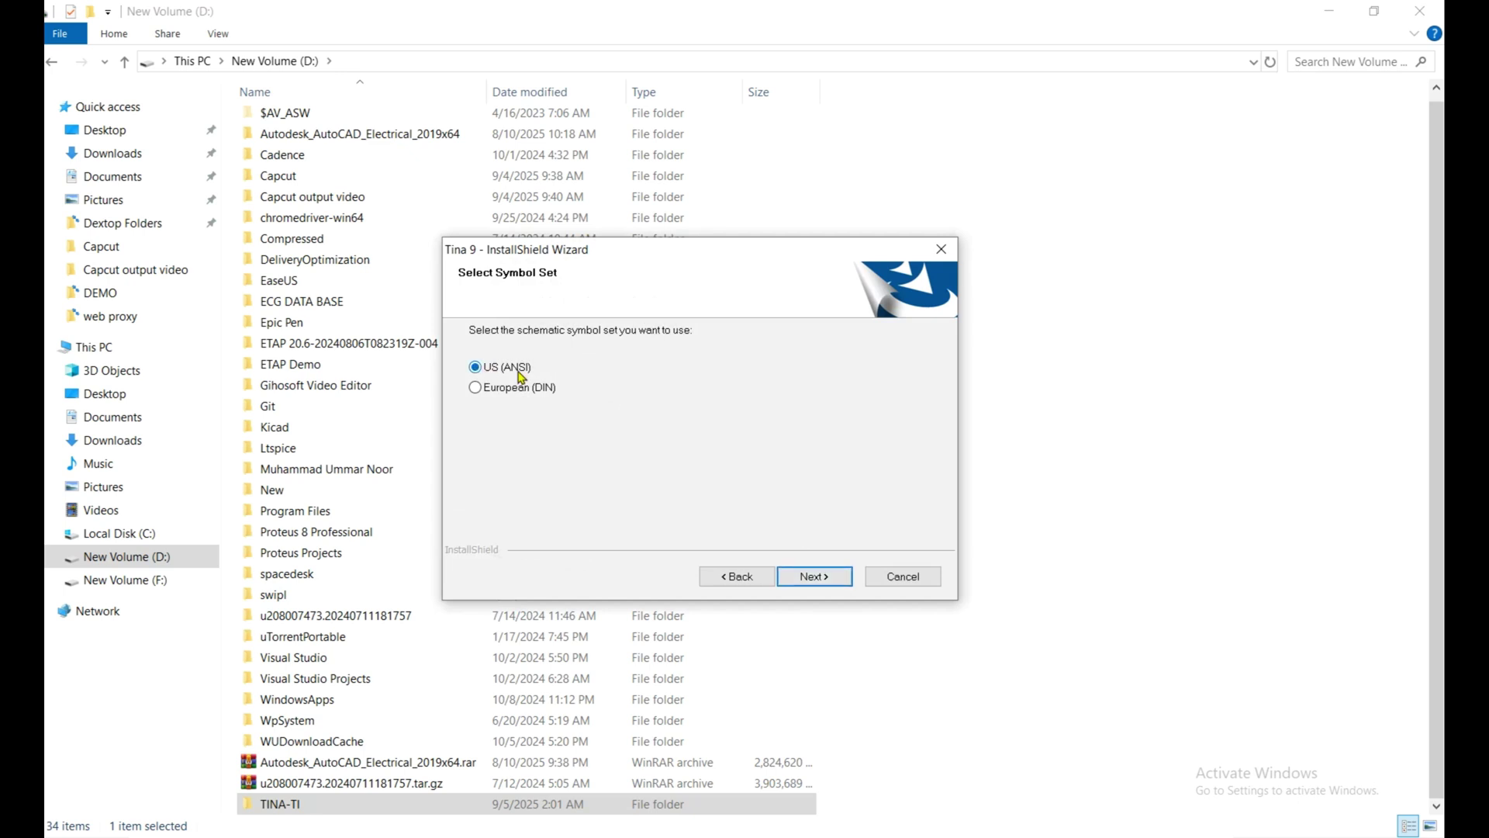
left_click(803, 576)
scroll(763, 514, "down", 3)
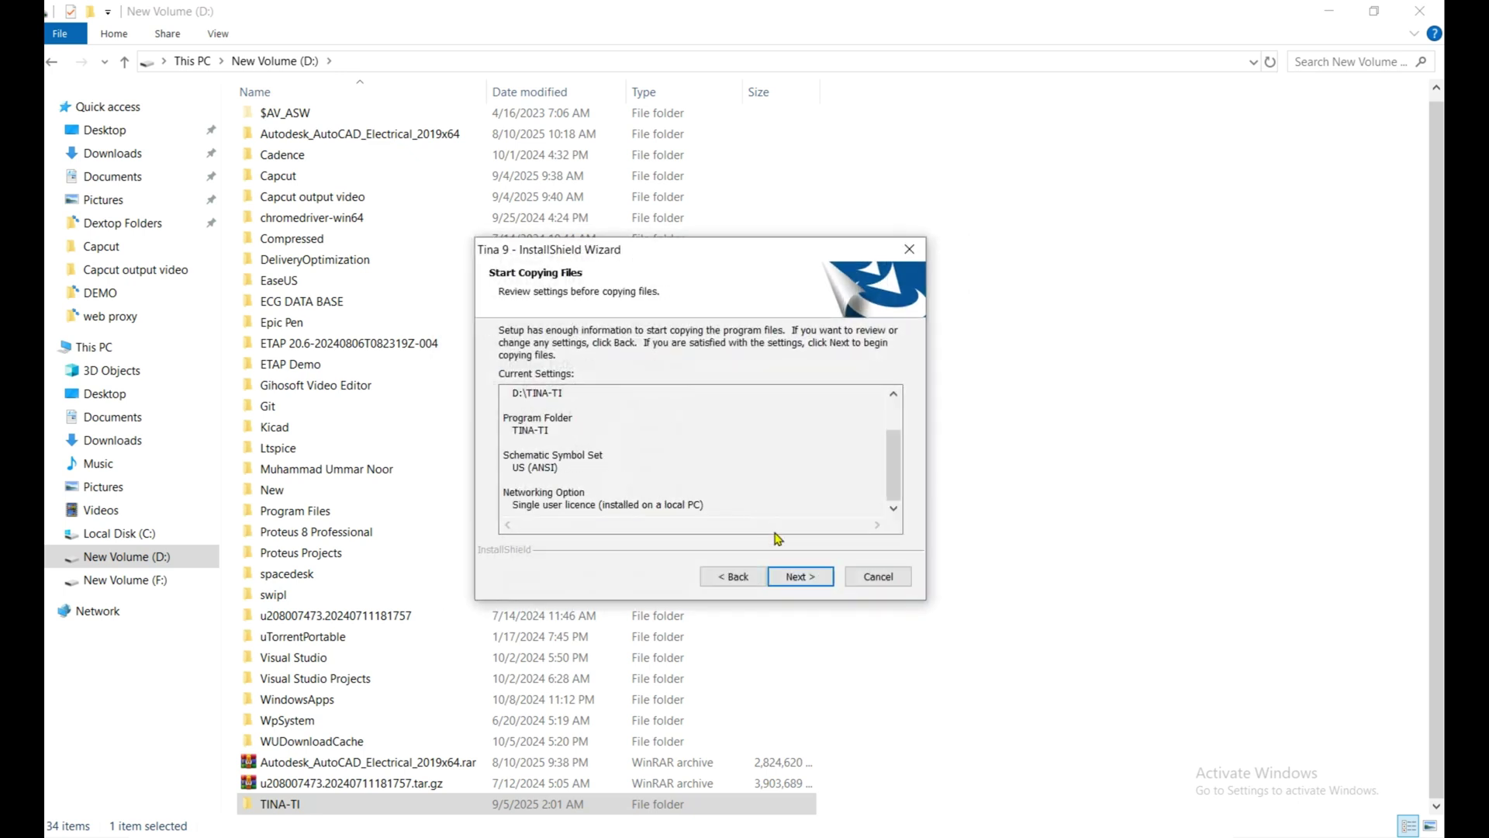
left_click(807, 579)
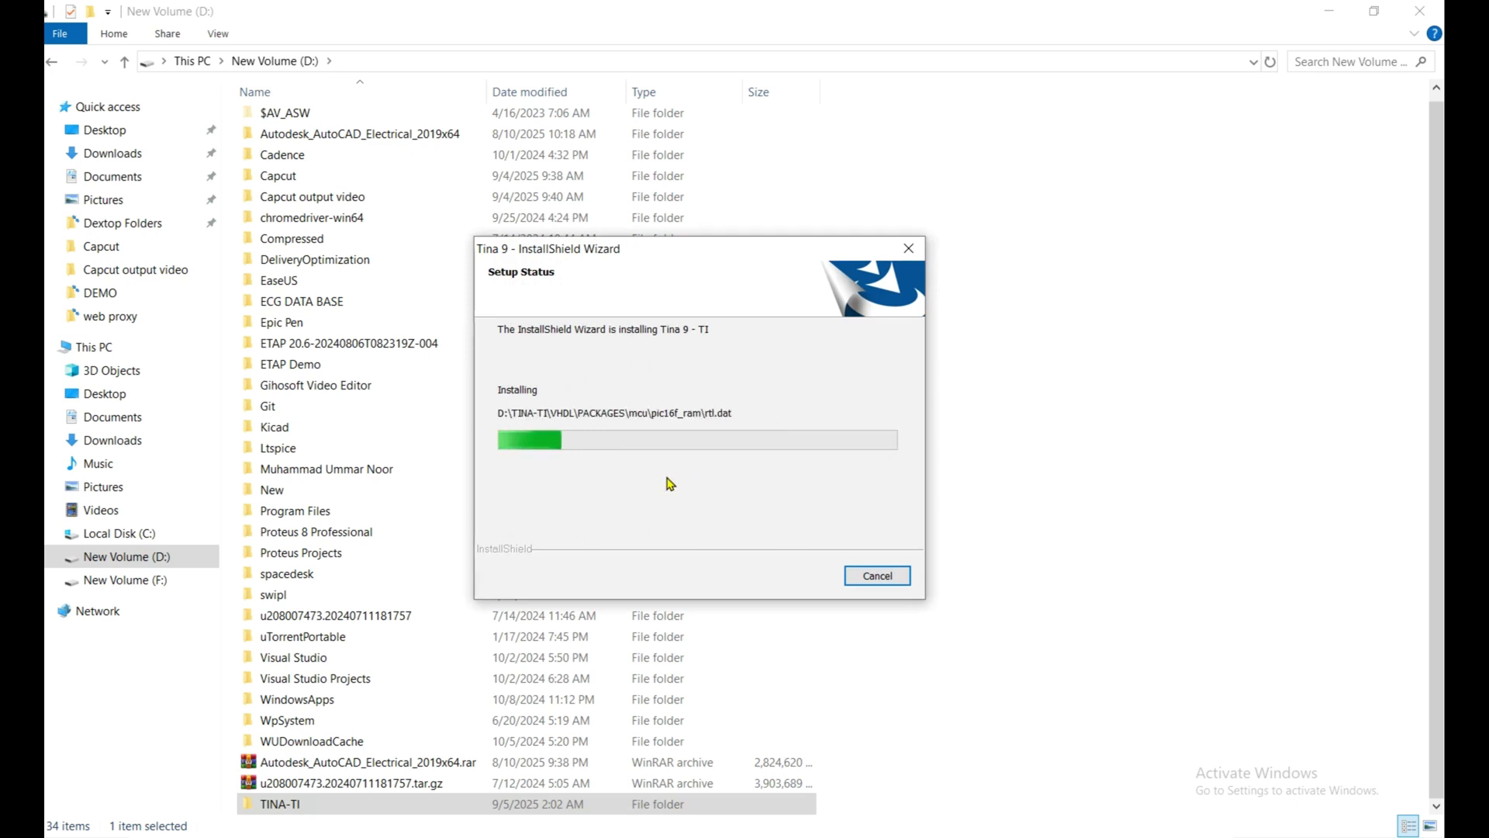
left_click(798, 498)
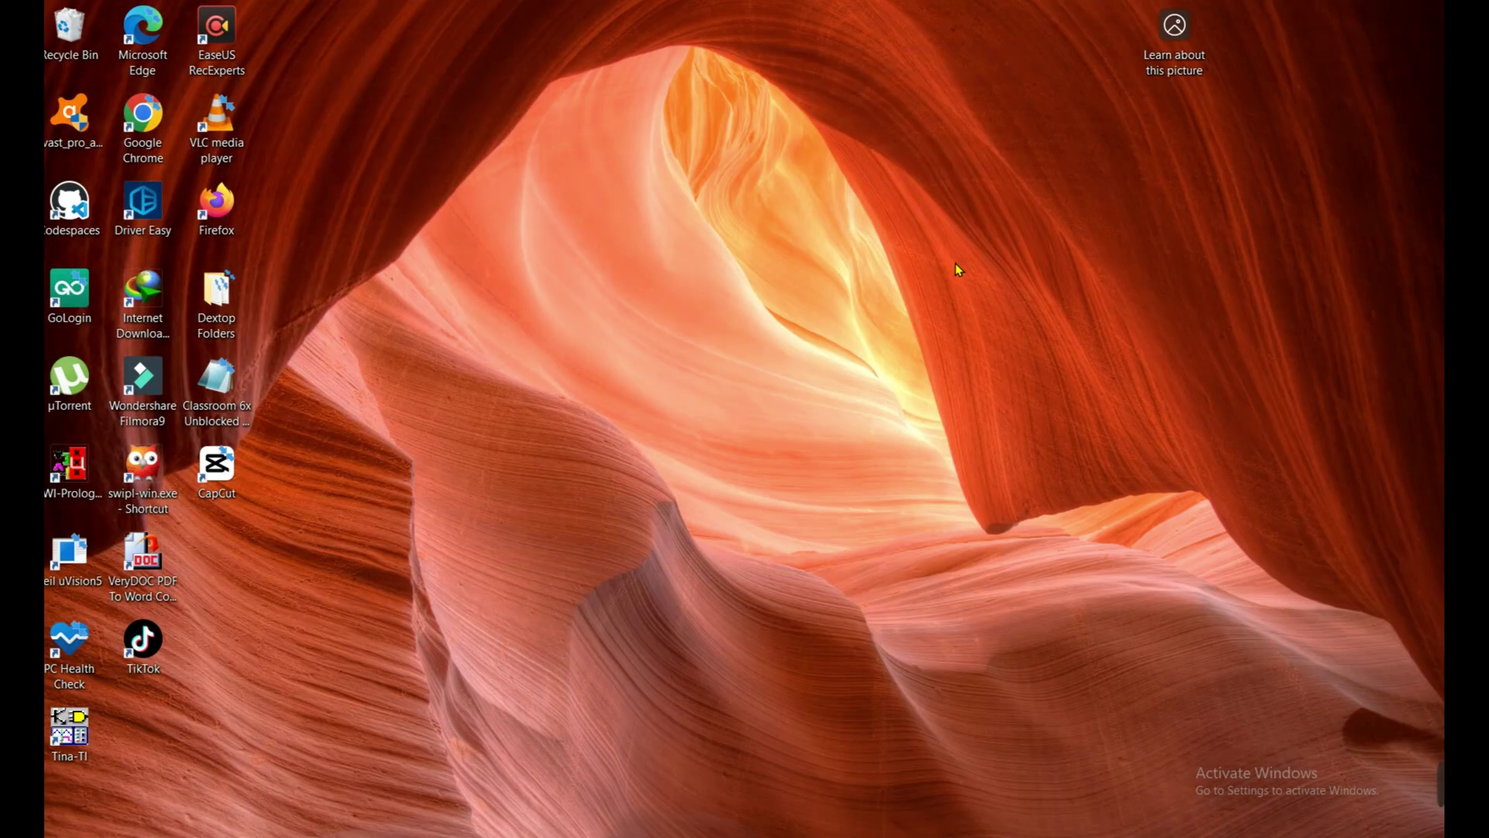
Launch Tina-TI from Windows Search.
key("super+s")
type("tin")
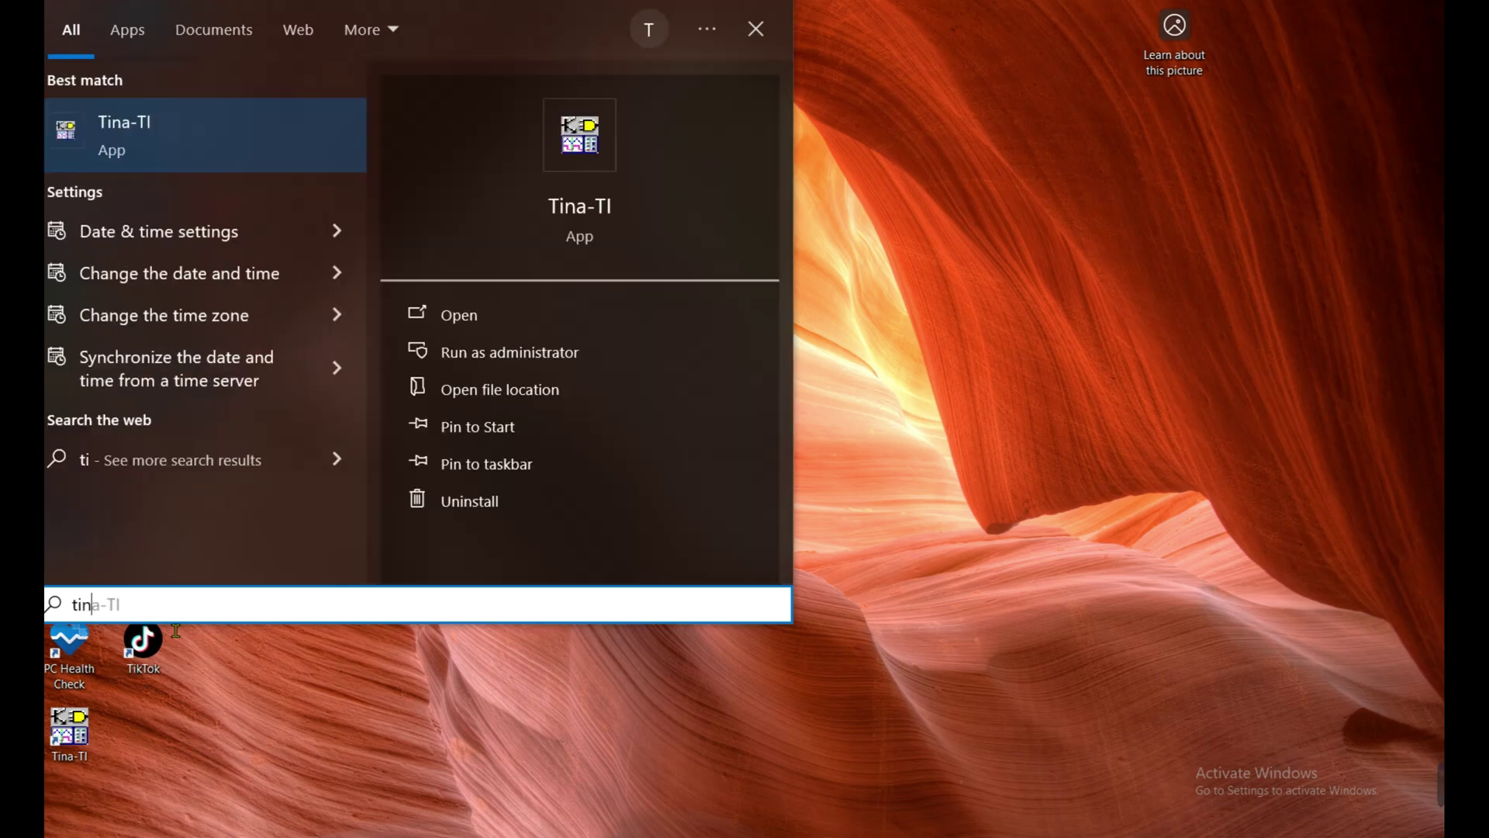
left_click(200, 128)
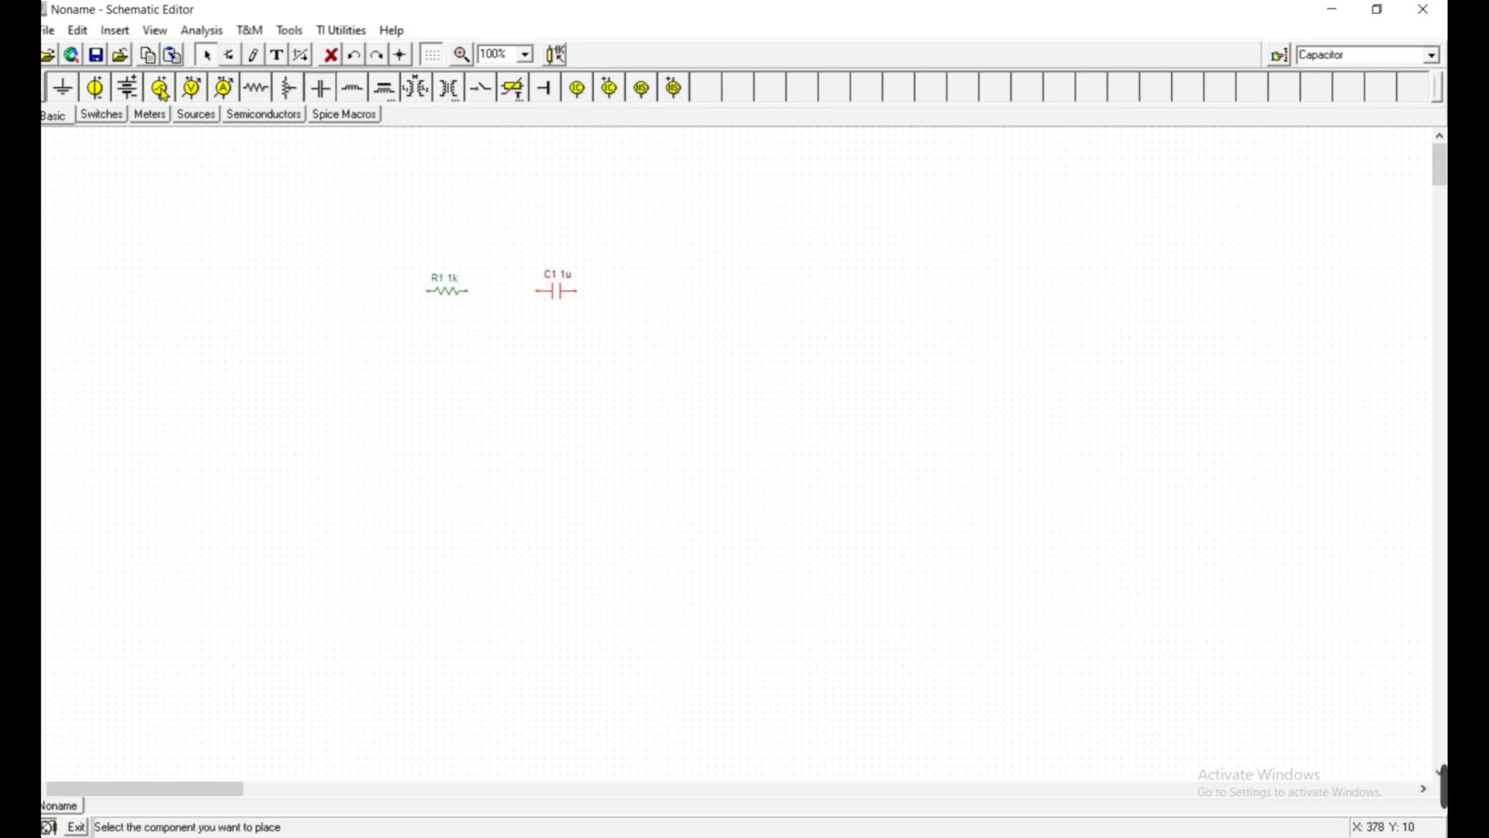
Place capacitor C1 right of R1 and voltmeter VM1 left, then wire all three into a loop.
left_click(556, 291)
left_click(373, 364)
mouse_move(372, 350)
left_mouse_down()
mouse_move(428, 290)
mouse_move(538, 292)
mouse_move(373, 383)
left_mouse_up()
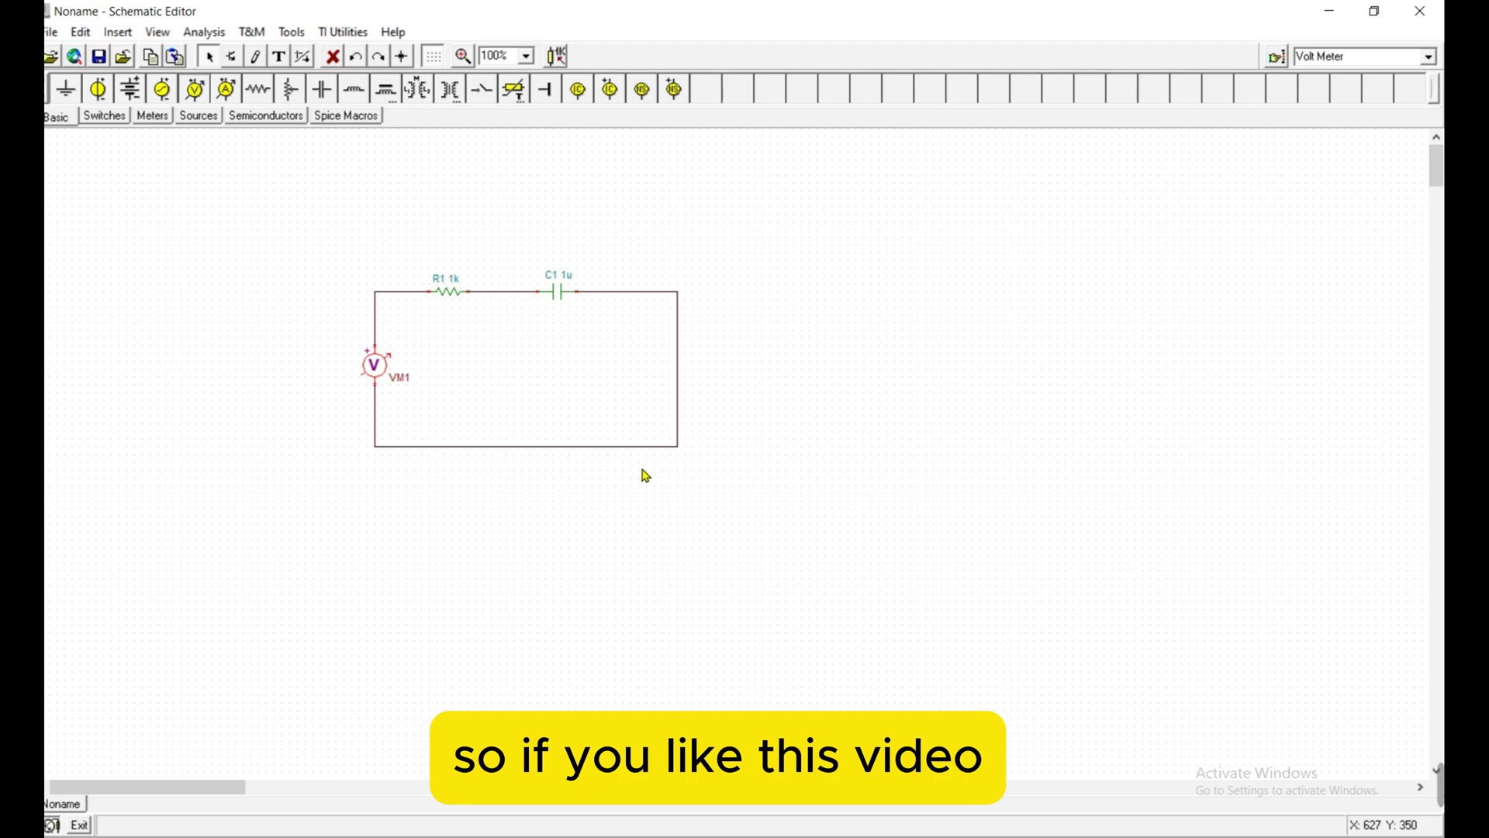